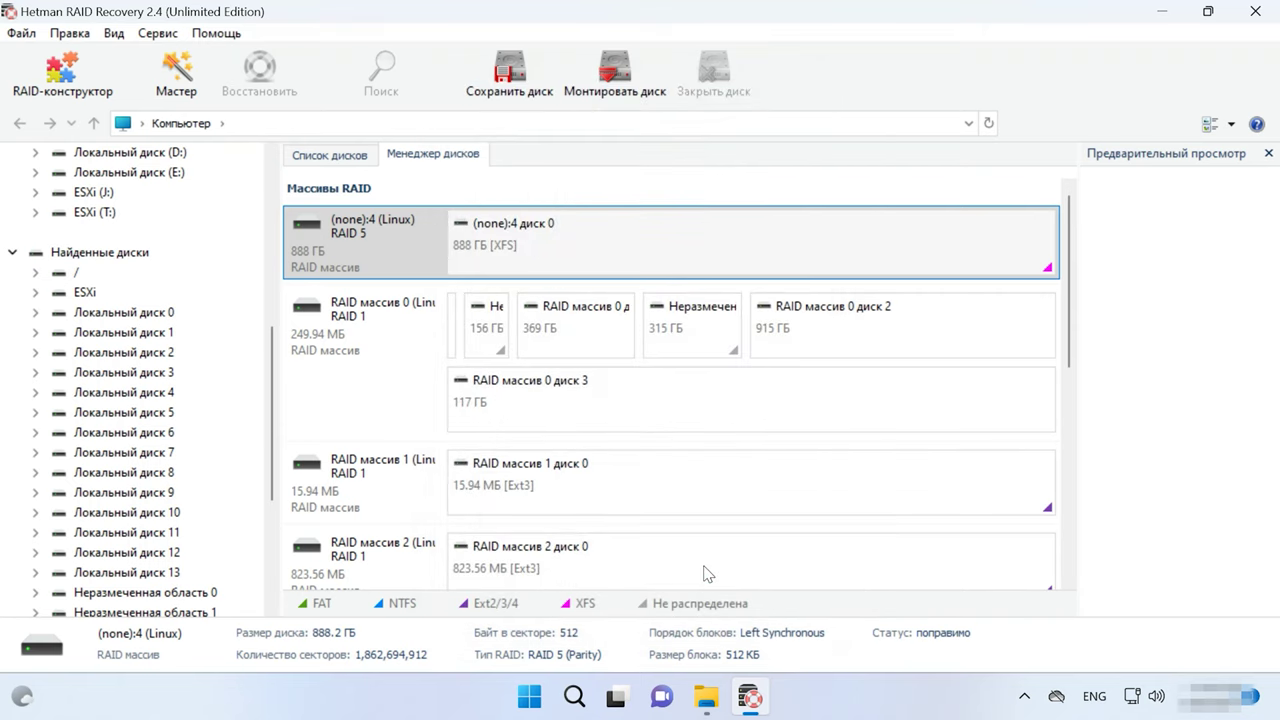
# Run a quick scan (Быстрое сканирование) of the 888 ГБ XFS partition (none):4 диск 0 on the RAID 5 array.
pyautogui.click(747, 242)
pyautogui.rightClick(754, 248)
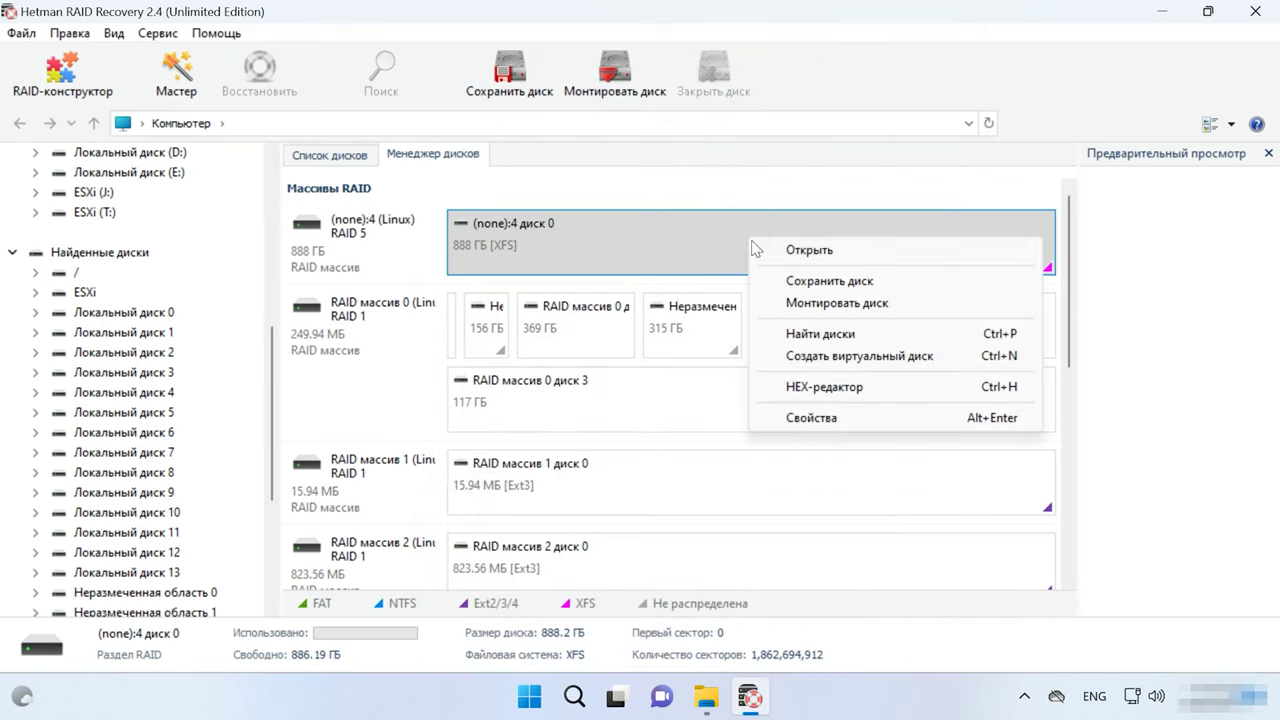
pyautogui.click(820, 252)
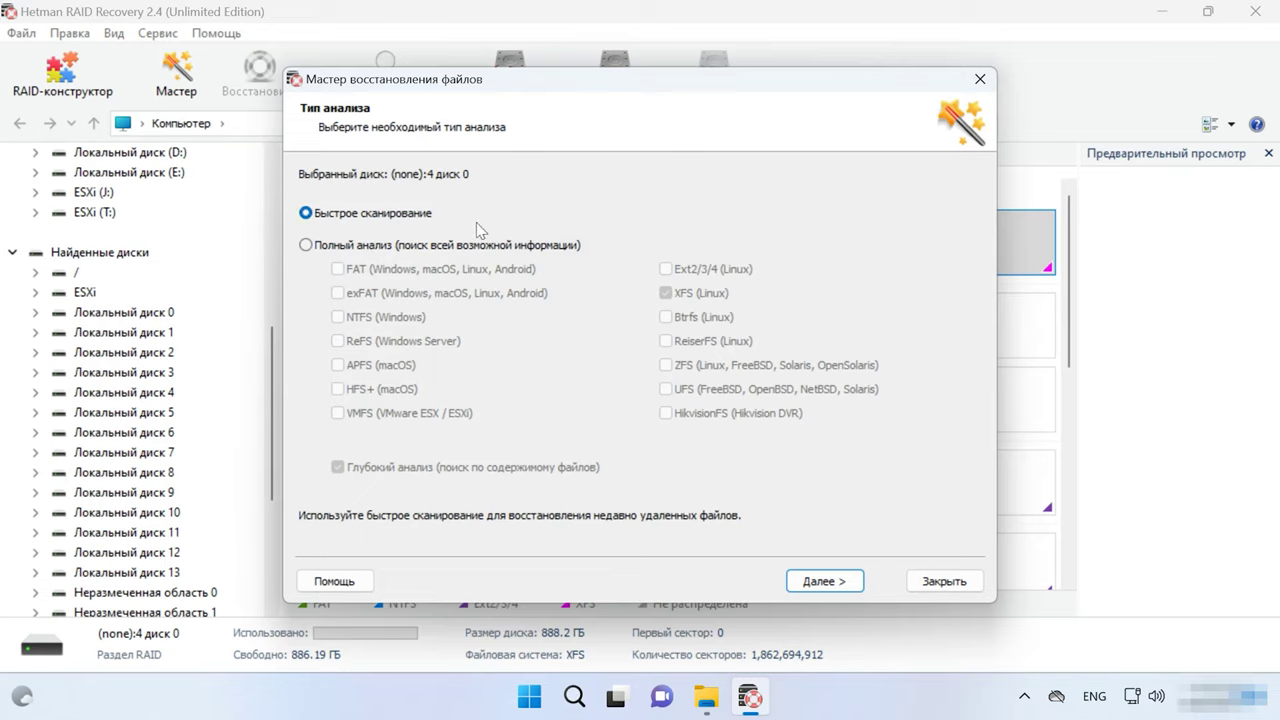
pyautogui.click(846, 583)
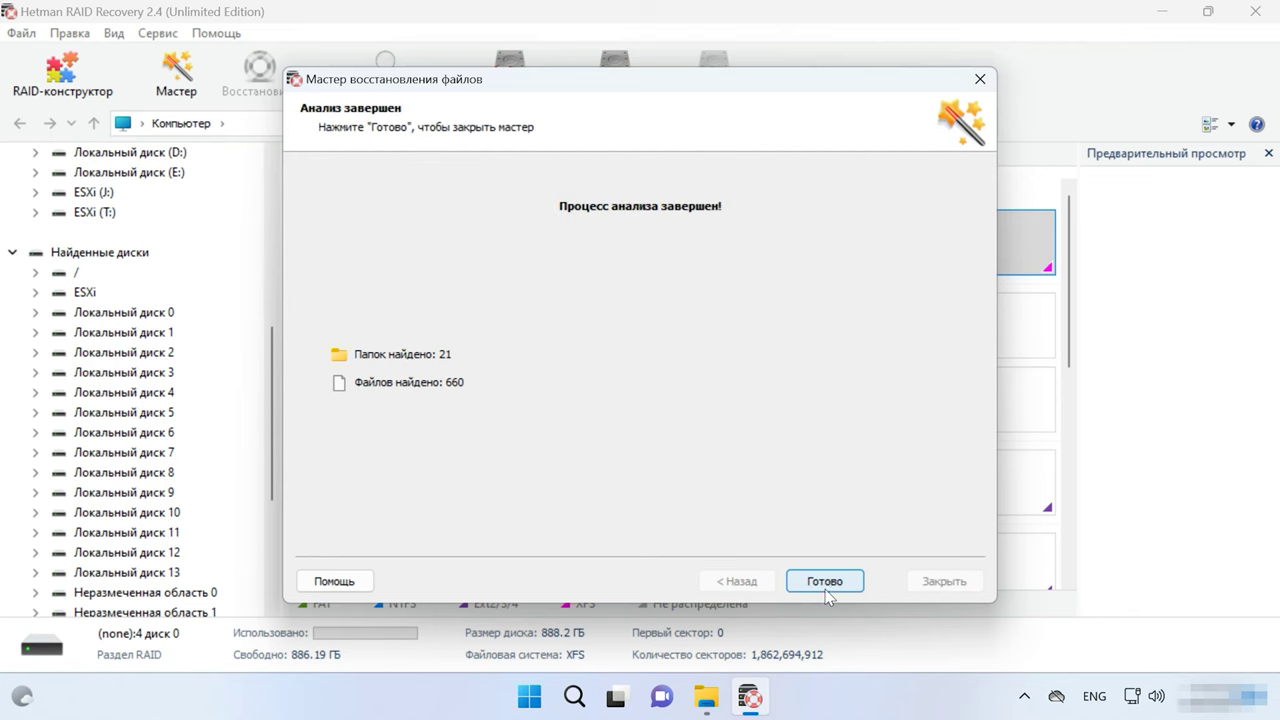
pyautogui.click(826, 583)
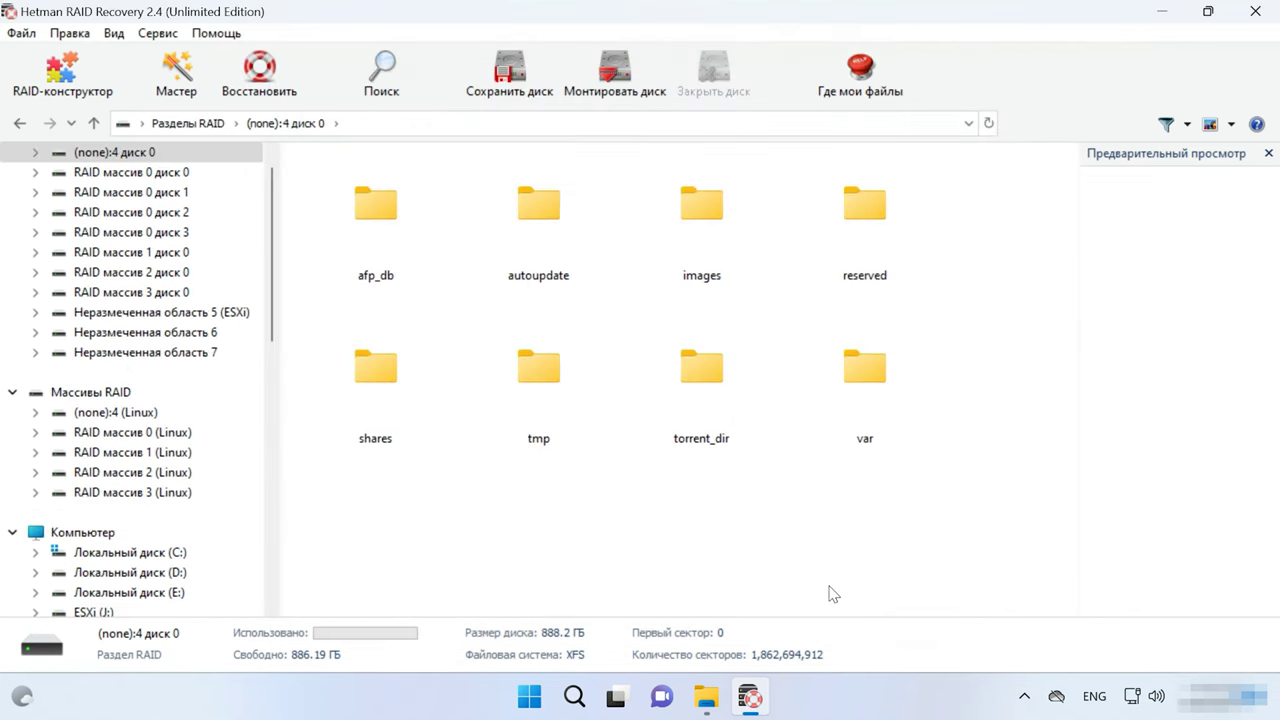
# Open folder 1 inside the shares folder of the scanned partition.
pyautogui.doubleClick(383, 414)
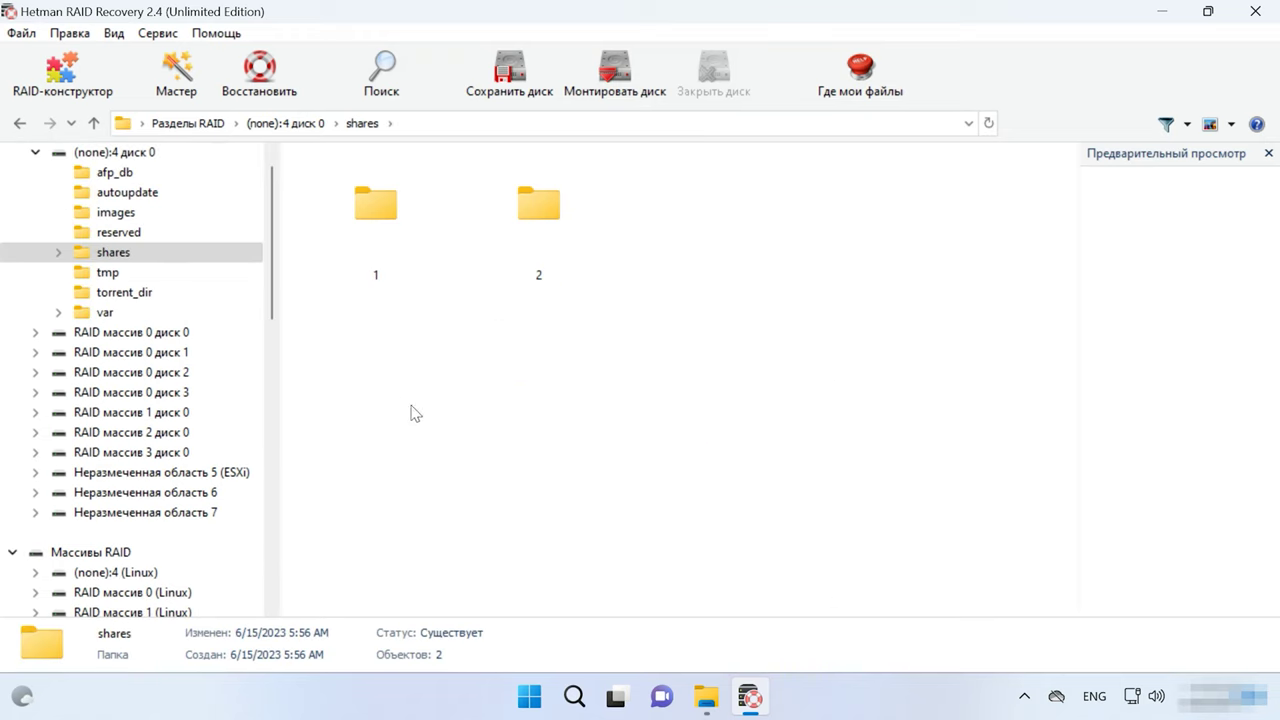
pyautogui.doubleClick(388, 242)
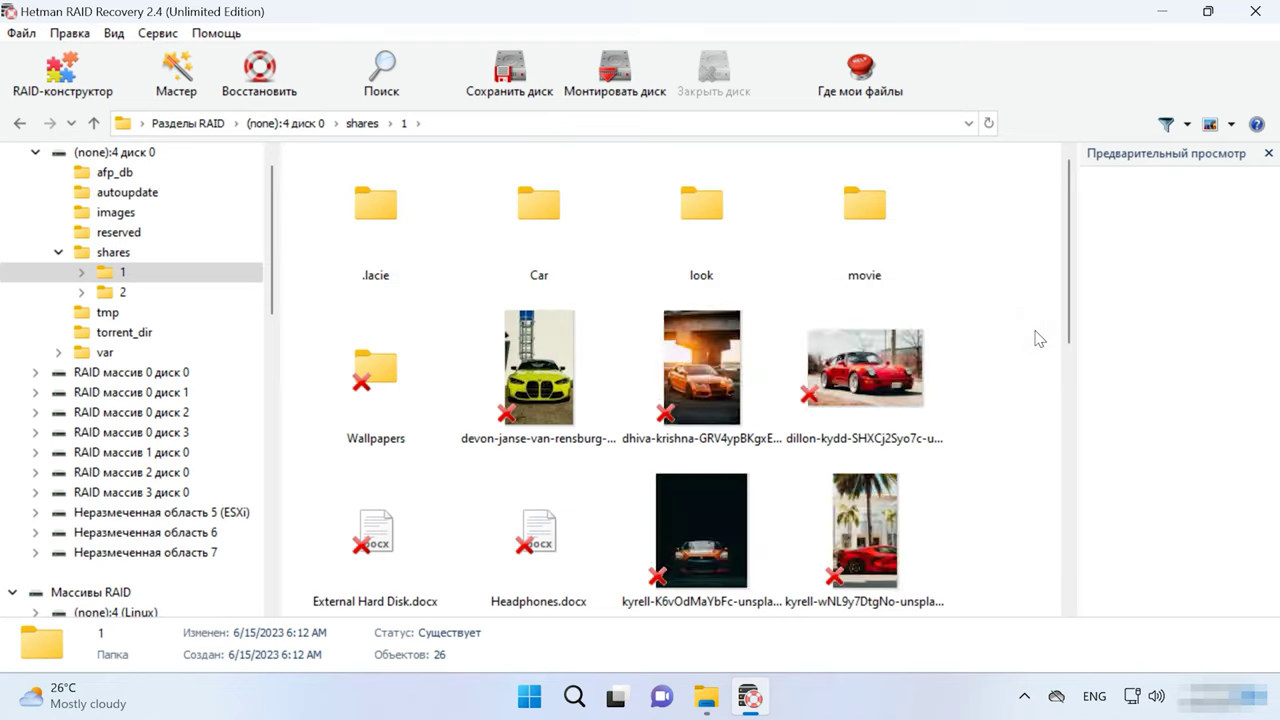
pyautogui.moveTo(1071, 294)
pyautogui.mouseDown()
pyautogui.moveTo(1053, 581)
pyautogui.moveTo(1063, 297)
pyautogui.mouseUp()
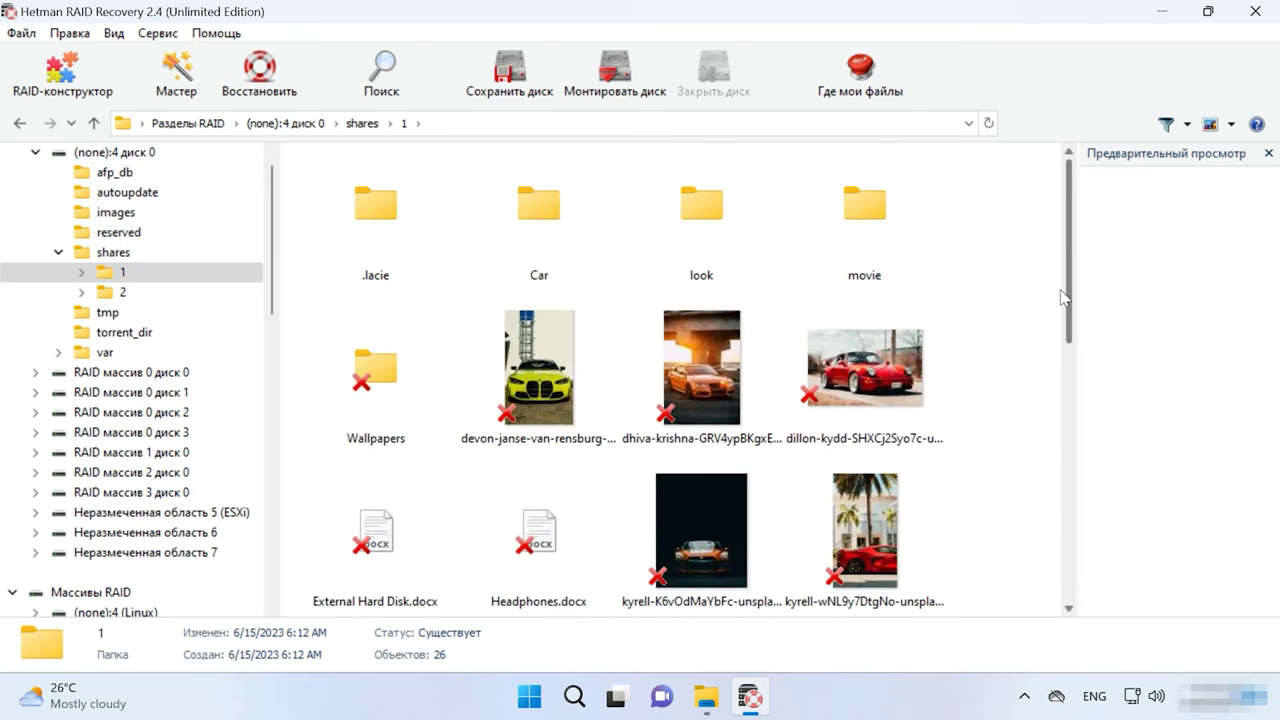
# Examine the files found in folder 1, previewing several deleted and existing car photos.
pyautogui.click(720, 350)
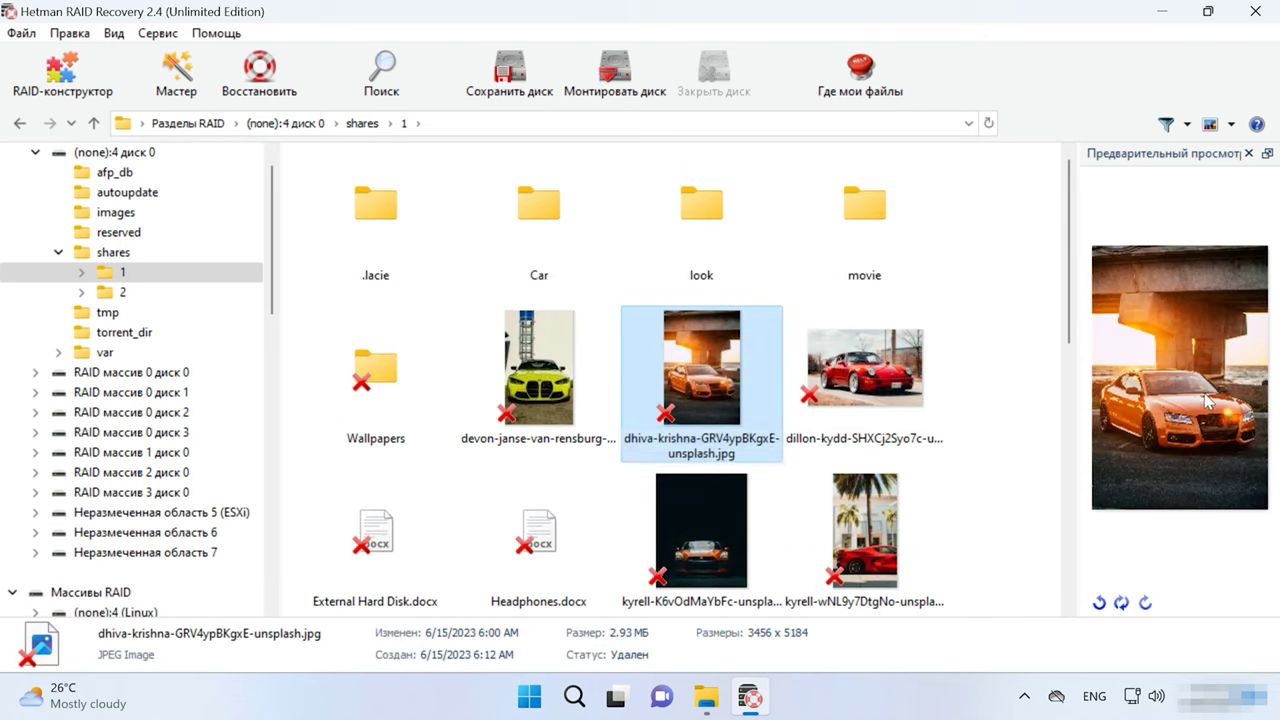
pyautogui.click(513, 420)
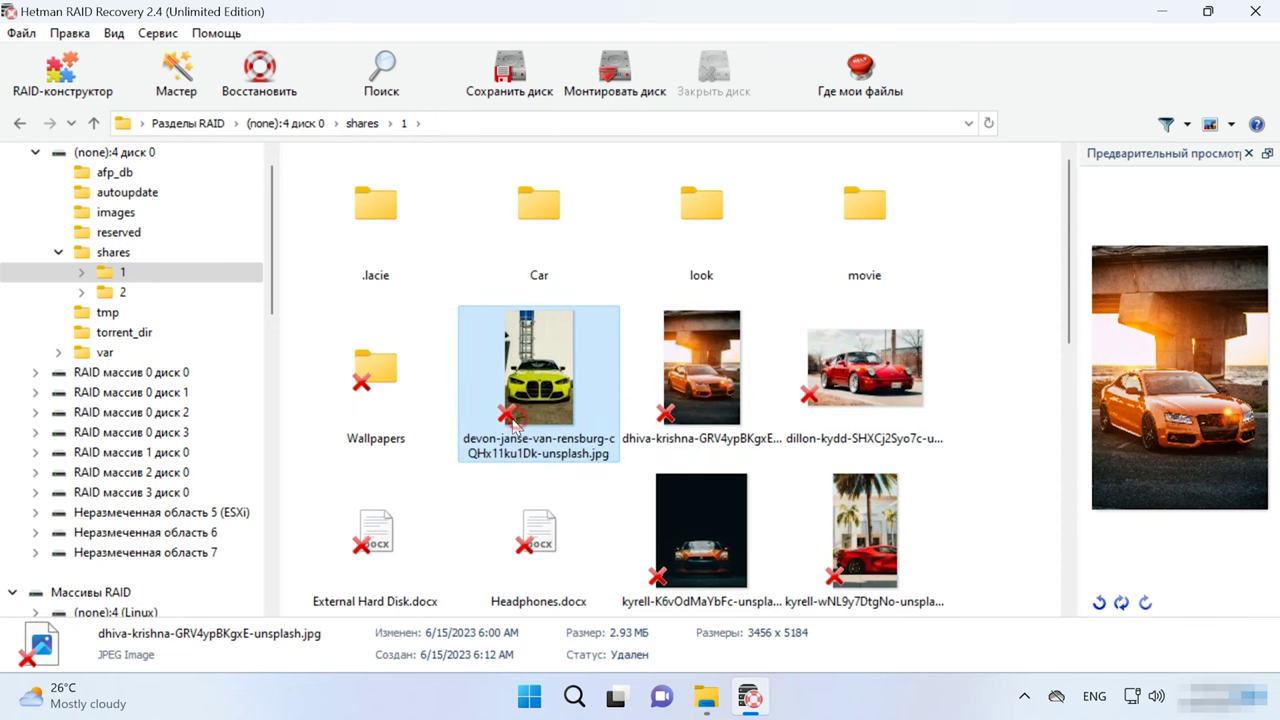
pyautogui.scroll(-5, 955, 459)
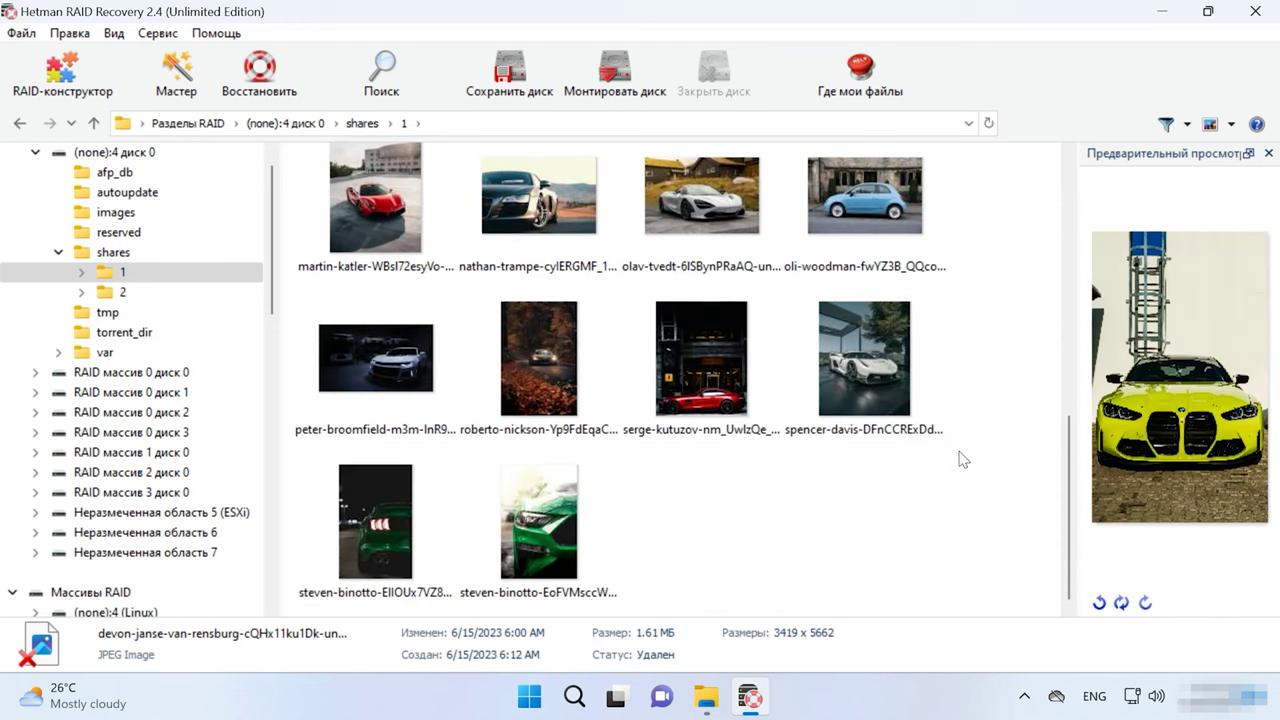
pyautogui.click(702, 210)
pyautogui.scroll(3, 705, 250)
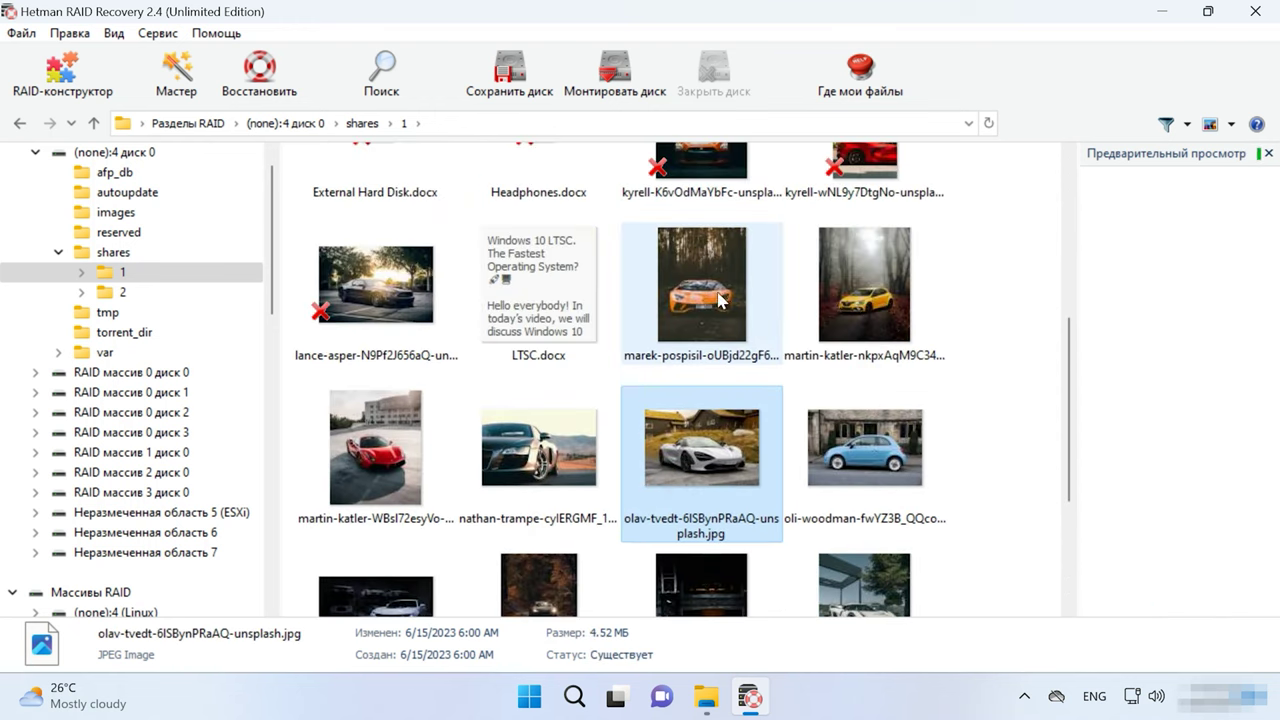
pyautogui.click(505, 495)
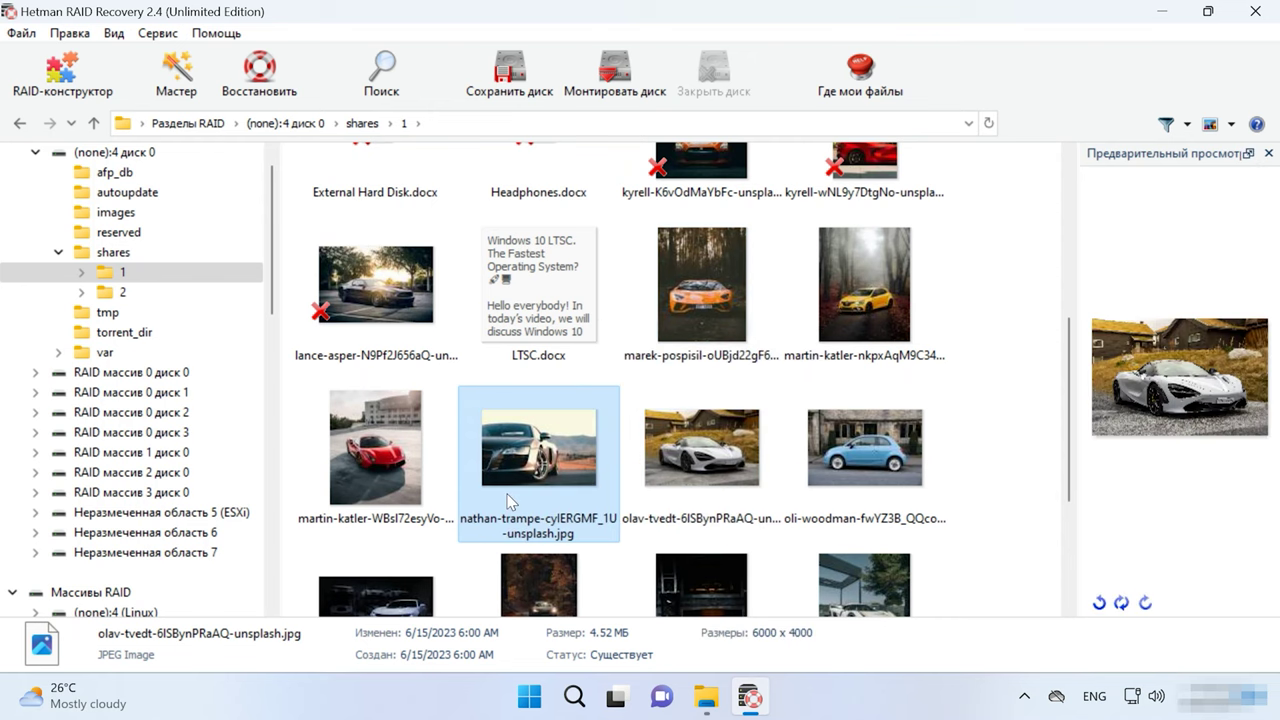
pyautogui.click(427, 470)
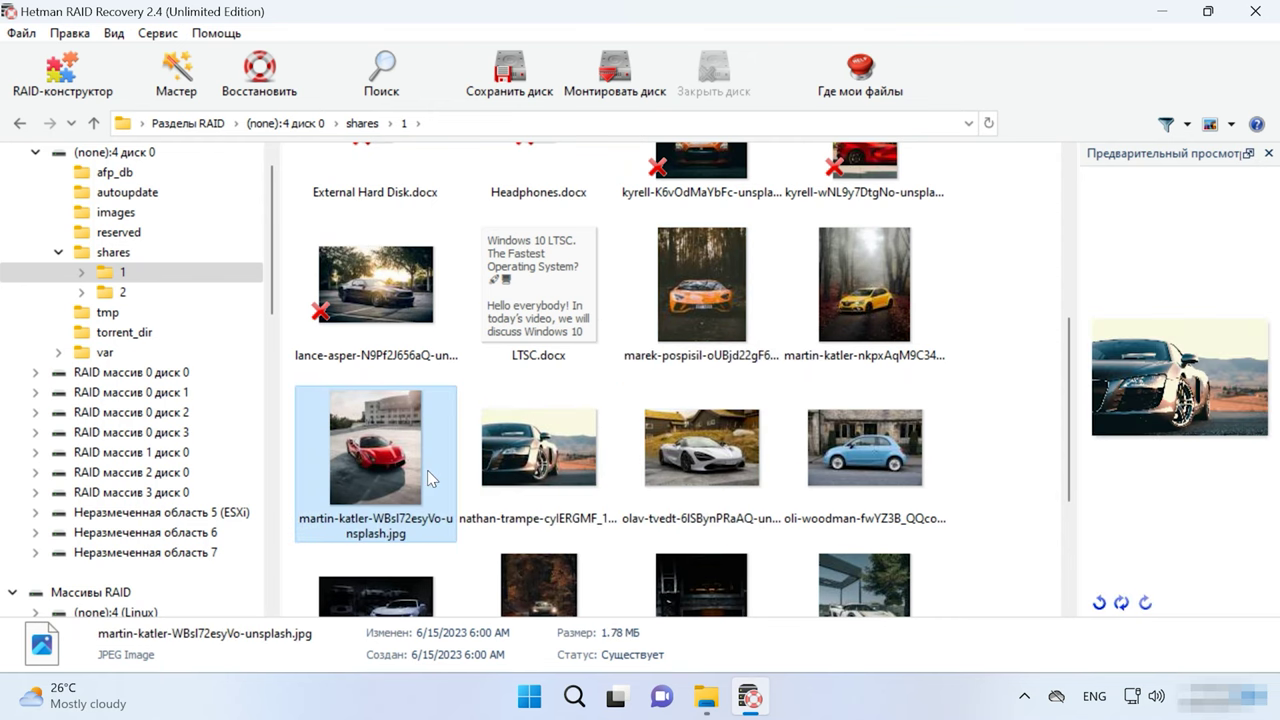
pyautogui.scroll(-3, 990, 470)
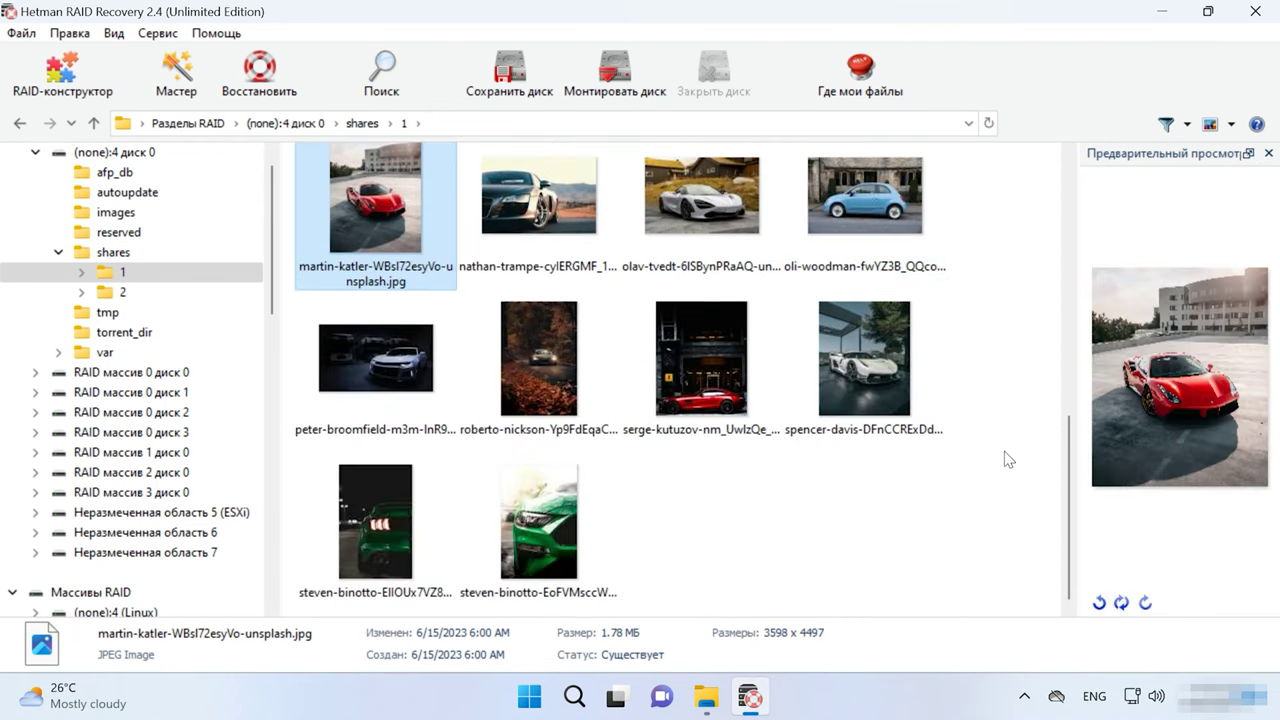
pyautogui.scroll(5, 1008, 459)
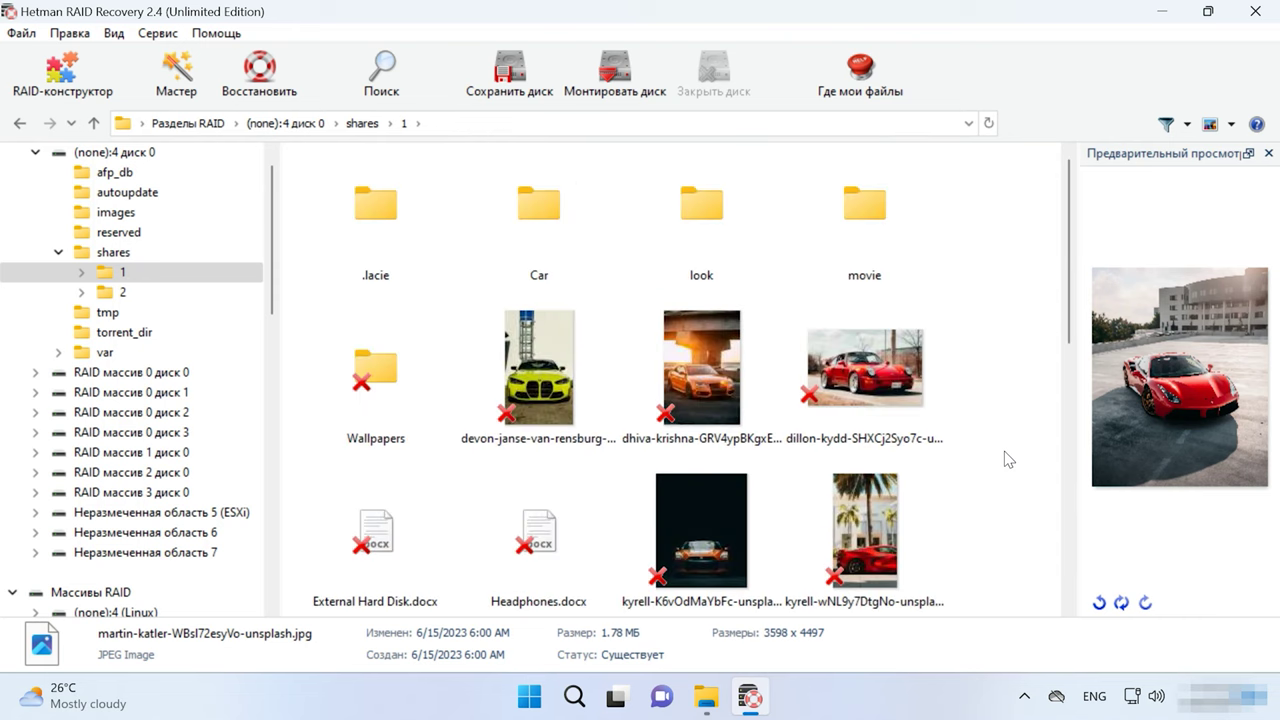
pyautogui.scroll(-5, 1008, 459)
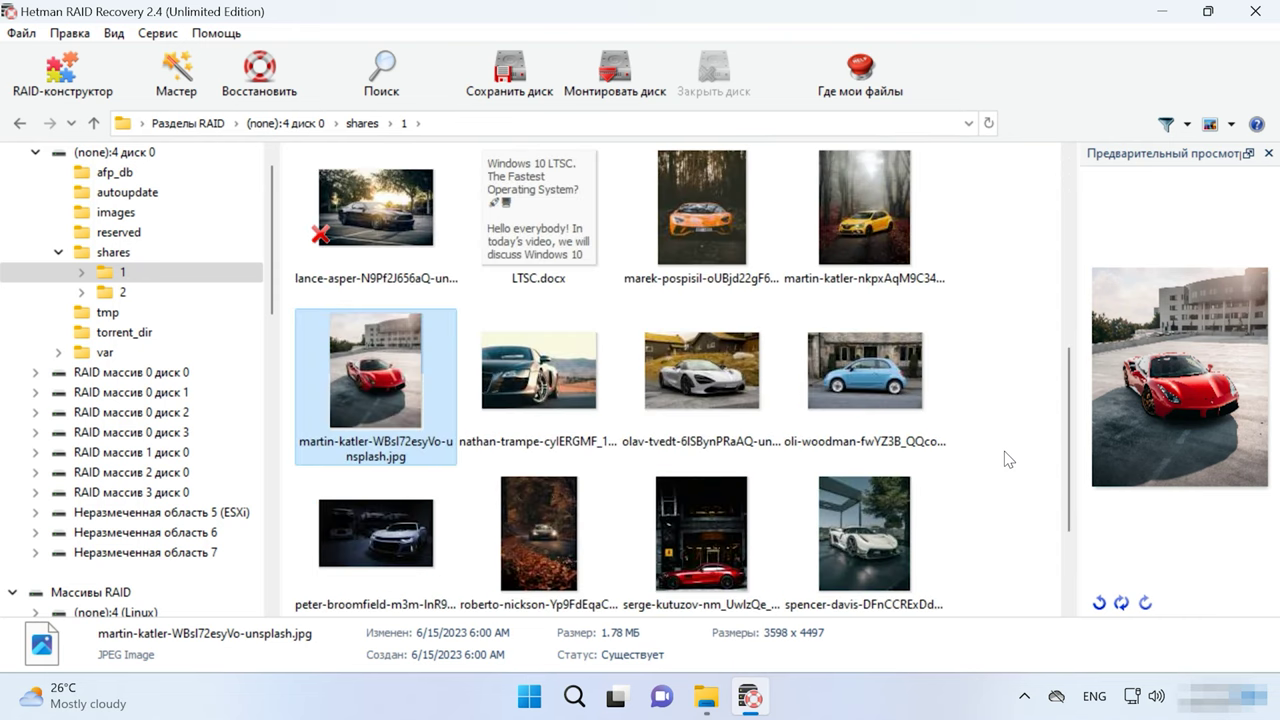
# Recover the eight files from the black sedan photo through the blue car photo, including LTSC.docx, to the hard disk at C:\1\.
pyautogui.click(1004, 451)
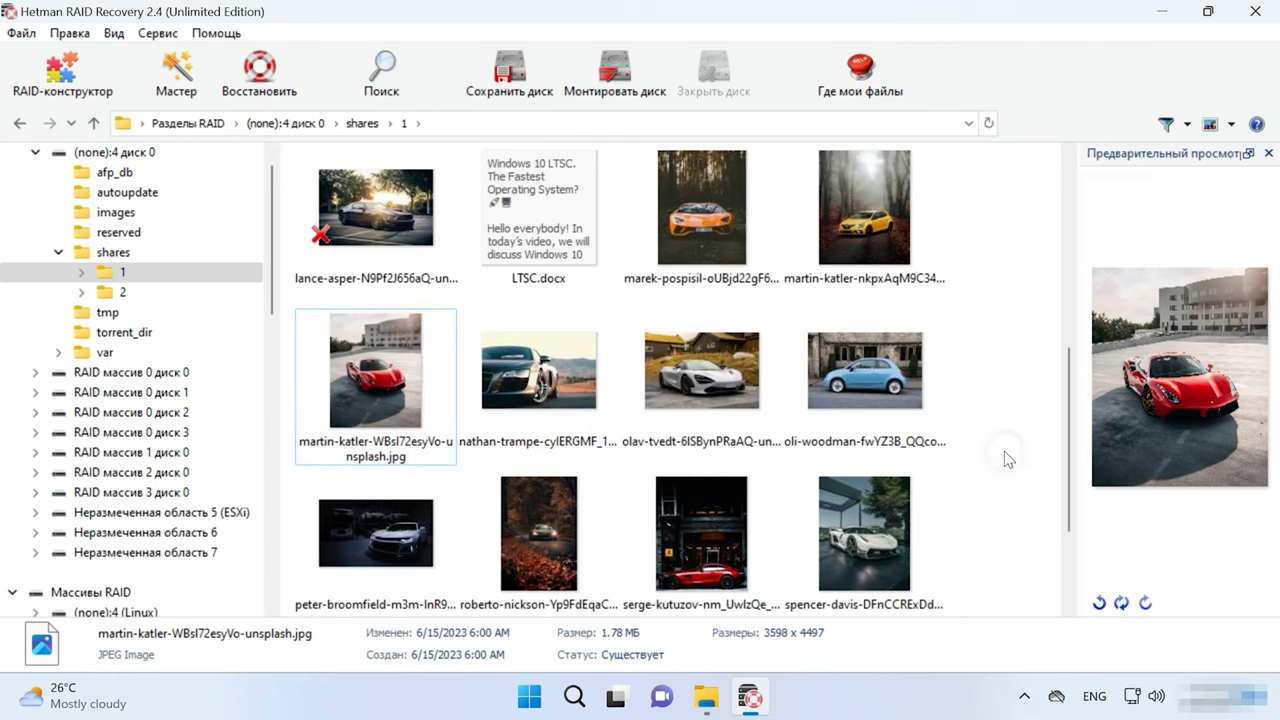
pyautogui.moveTo(1000, 166); pyautogui.dragTo(366, 393)
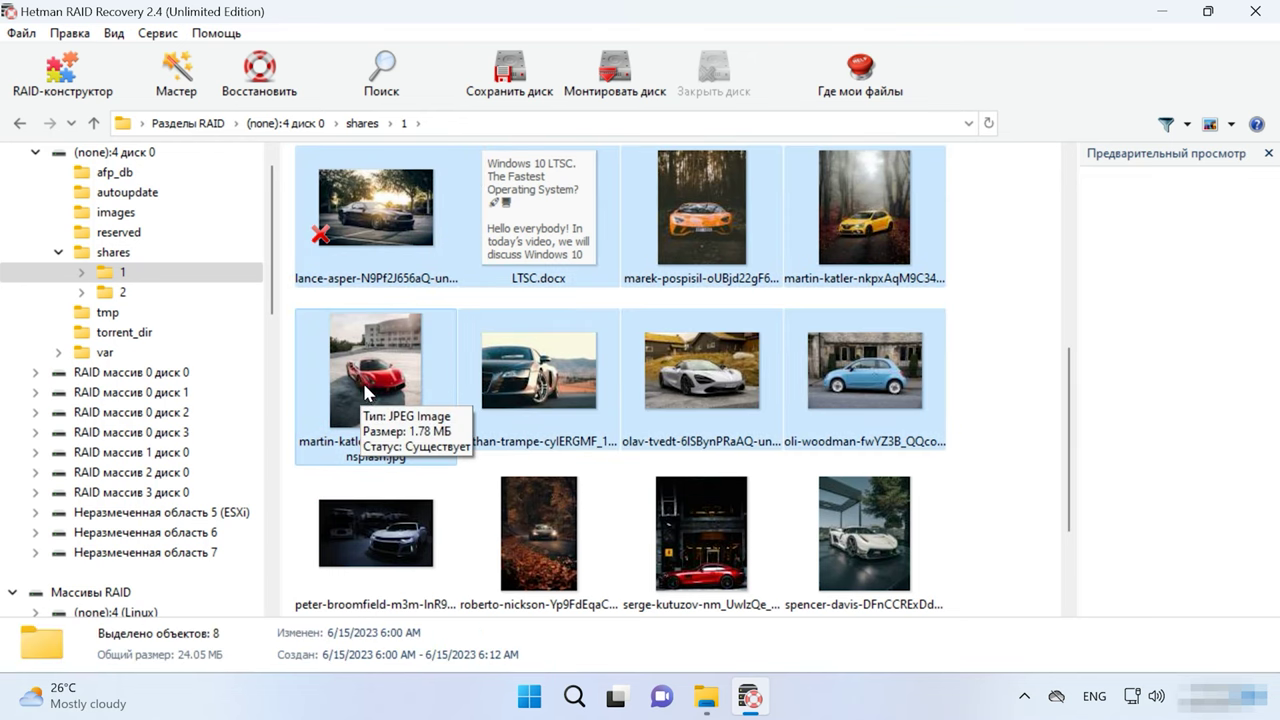
pyautogui.click(267, 95)
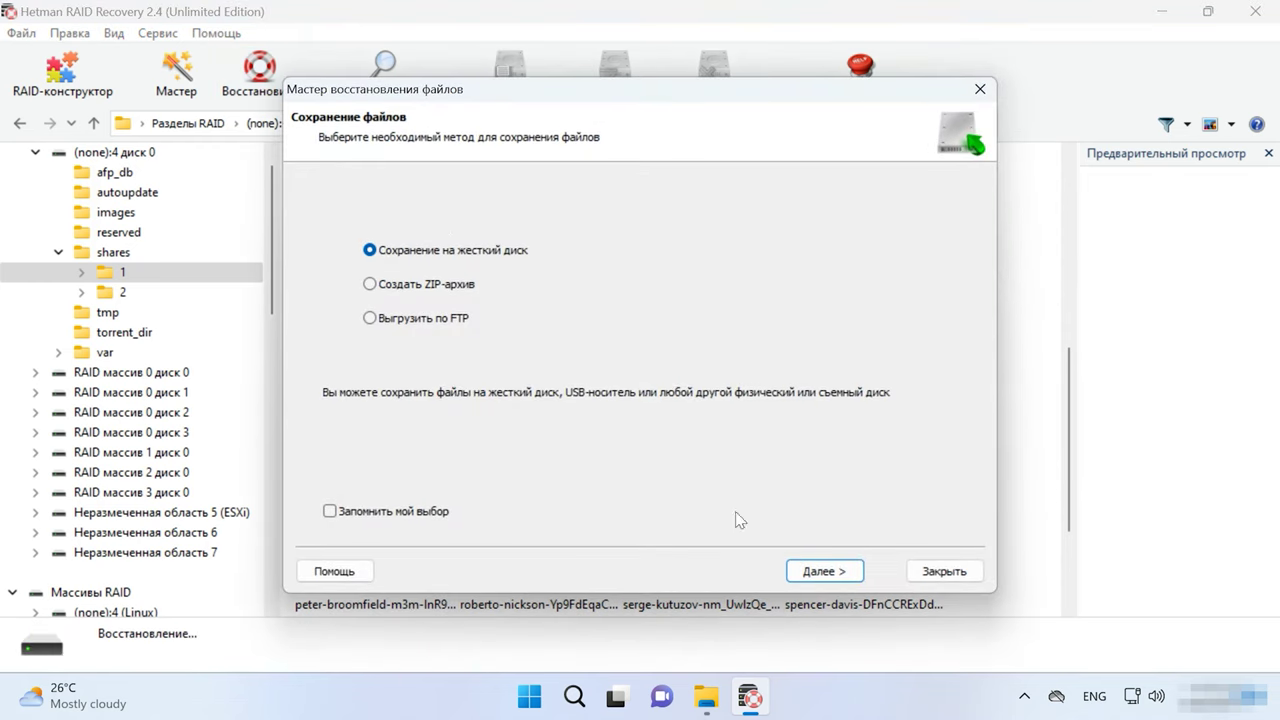
pyautogui.click(820, 571)
pyautogui.moveTo(394, 235); pyautogui.dragTo(397, 237)
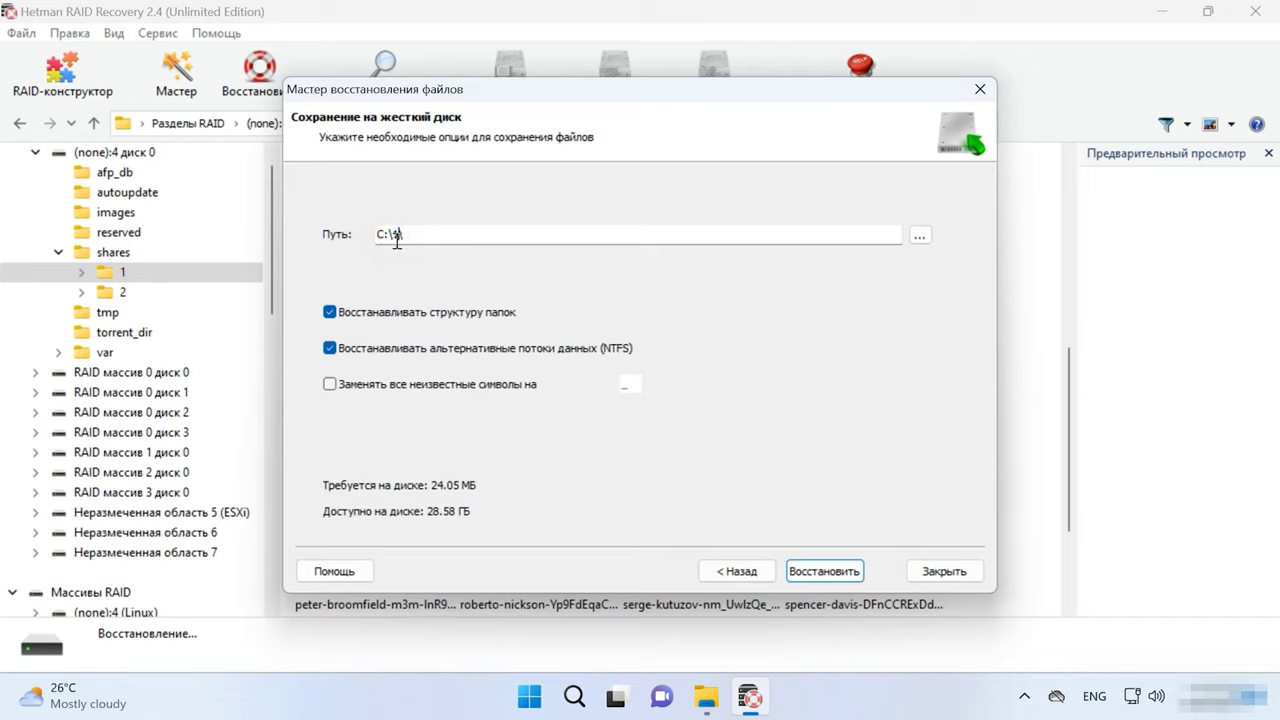
pyautogui.click(397, 237)
pyautogui.write('1\\')
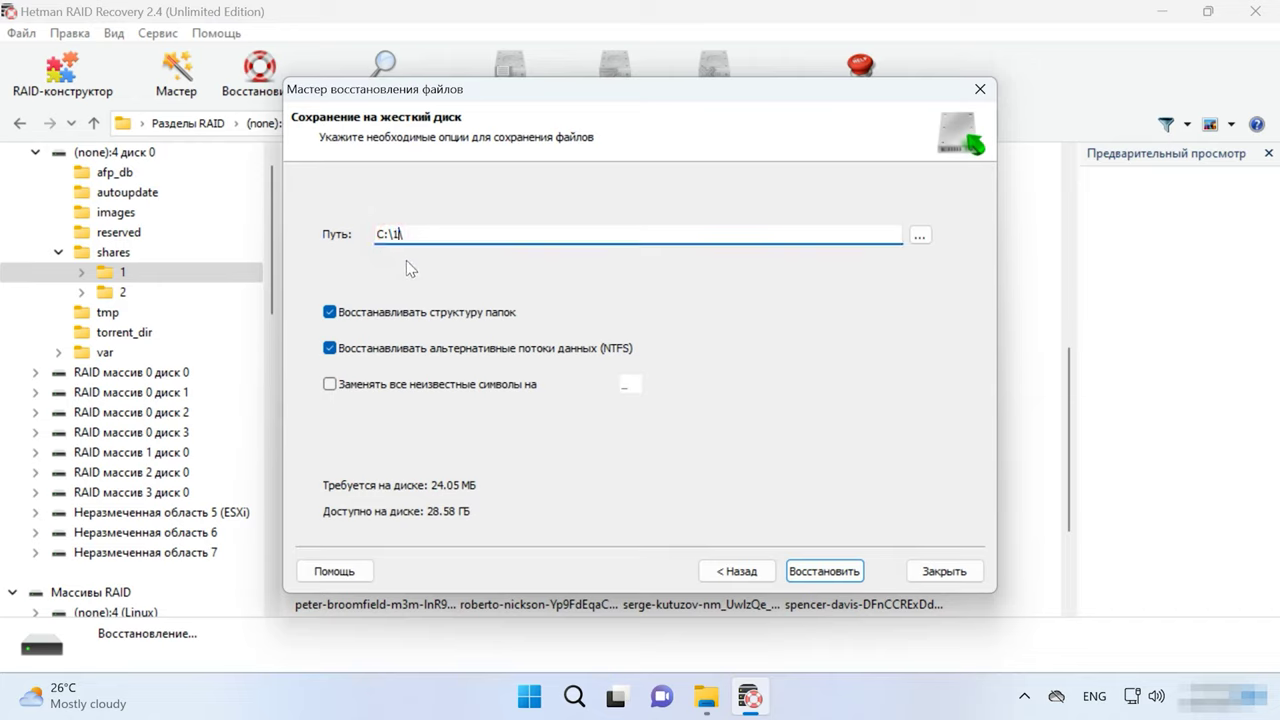
pyautogui.click(825, 569)
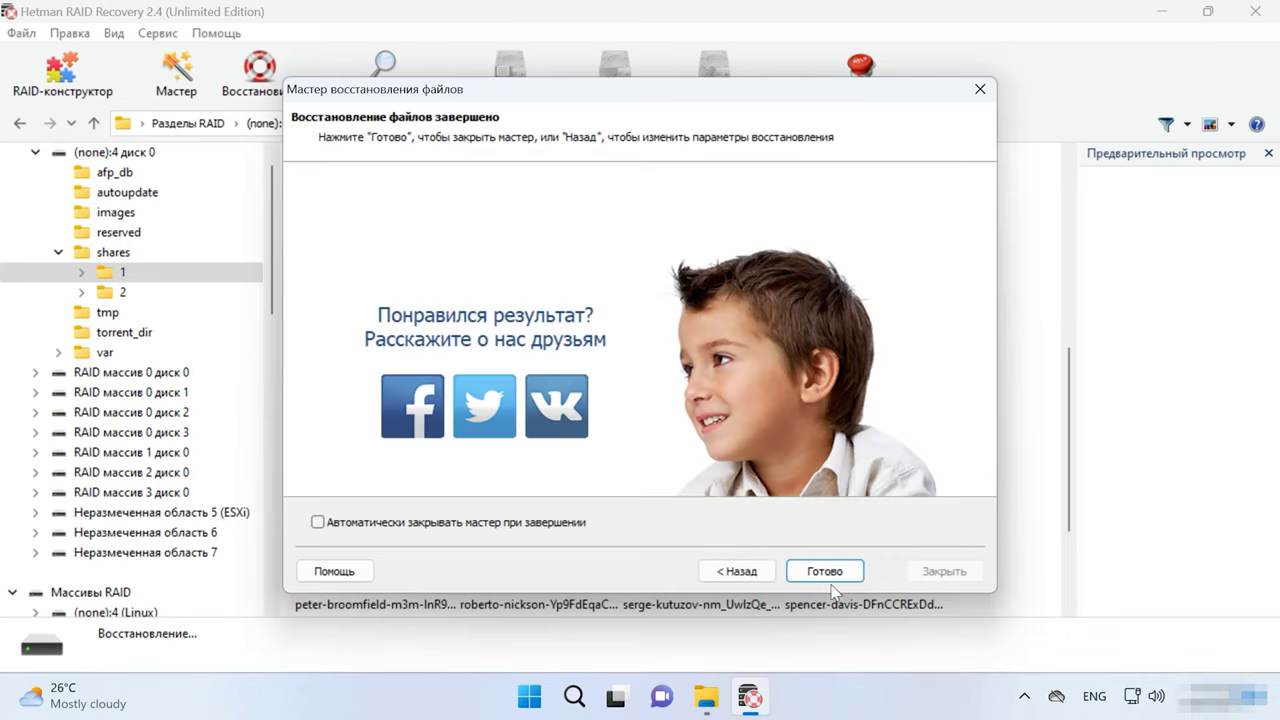
pyautogui.click(824, 575)
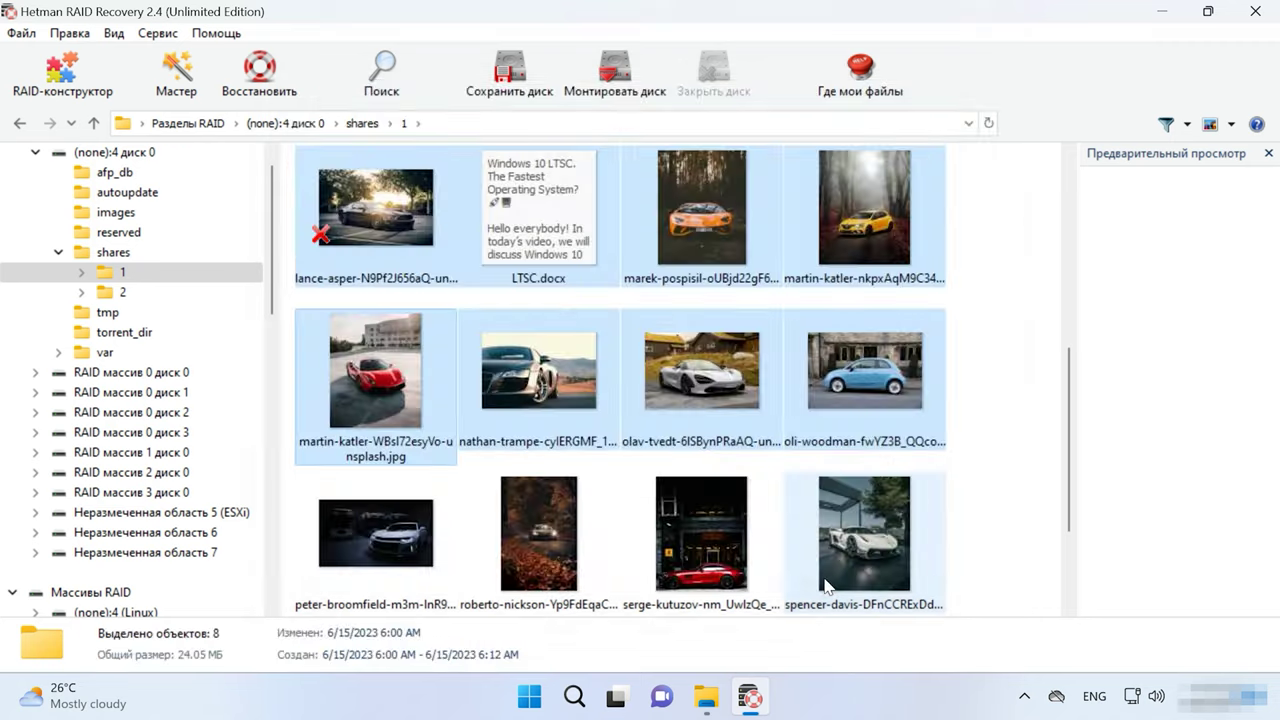
# Switch to File Explorer and check the recovered files in folder 1 on Local Disk (C:).
pyautogui.click(718, 710)
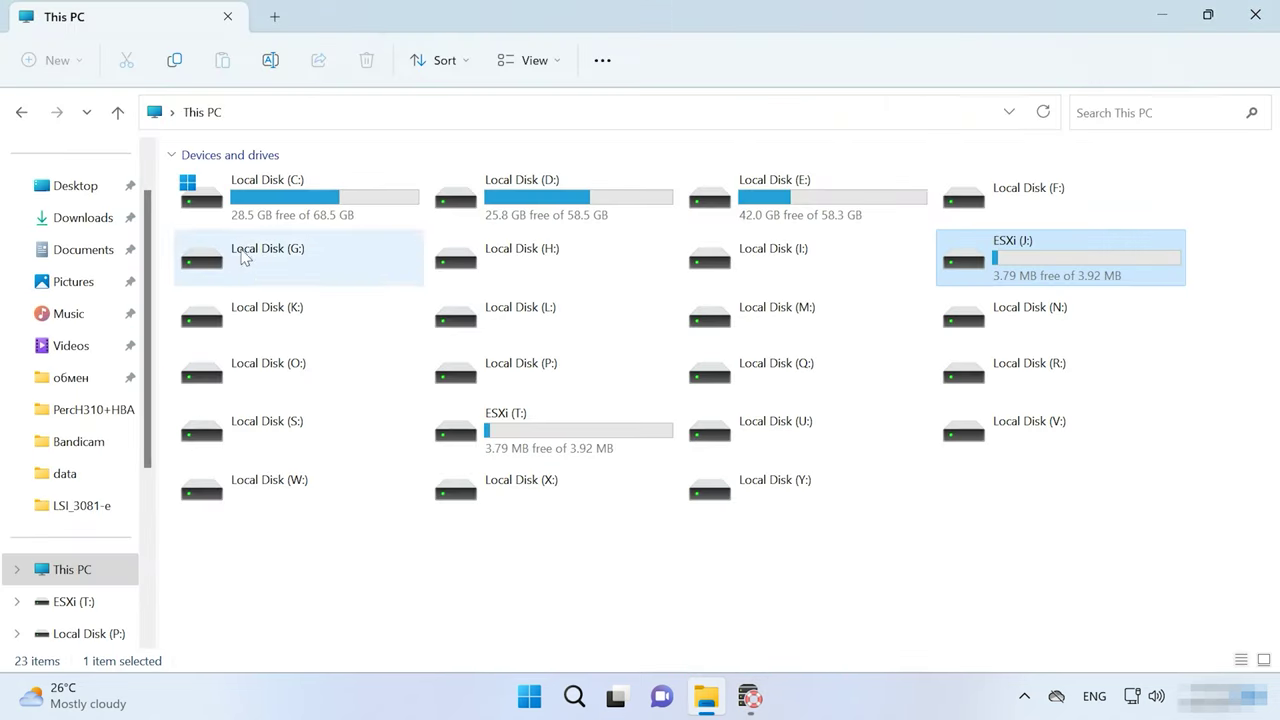
pyautogui.doubleClick(242, 193)
pyautogui.click(230, 187)
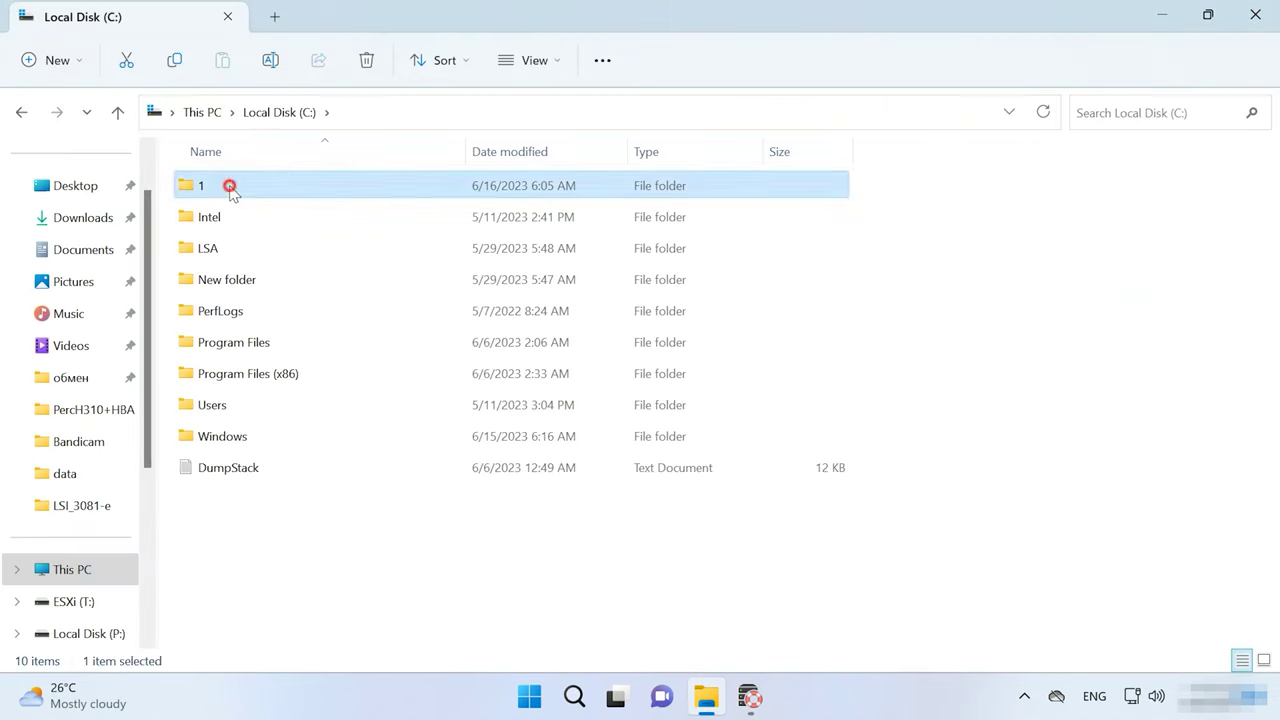
pyautogui.doubleClick(230, 187)
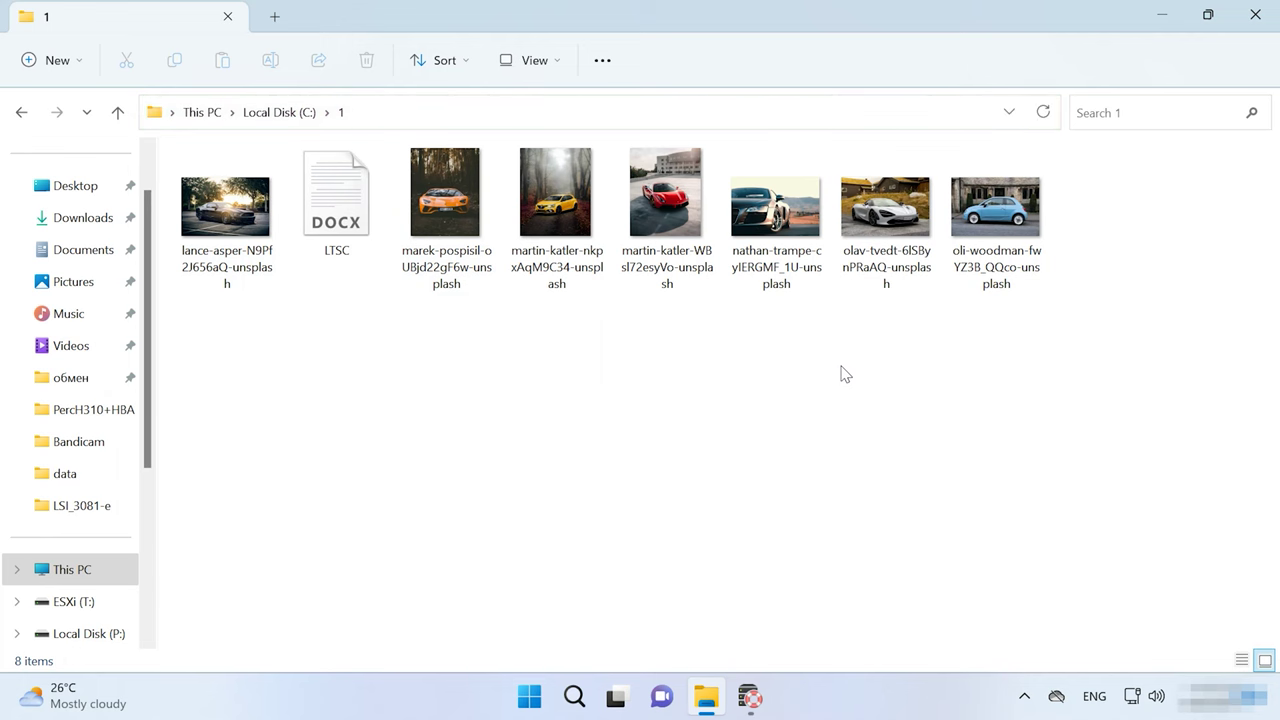
# Switch back to Hetman RAID Recovery and display the RAID partitions (Разделы RAID).
pyautogui.click(750, 697)
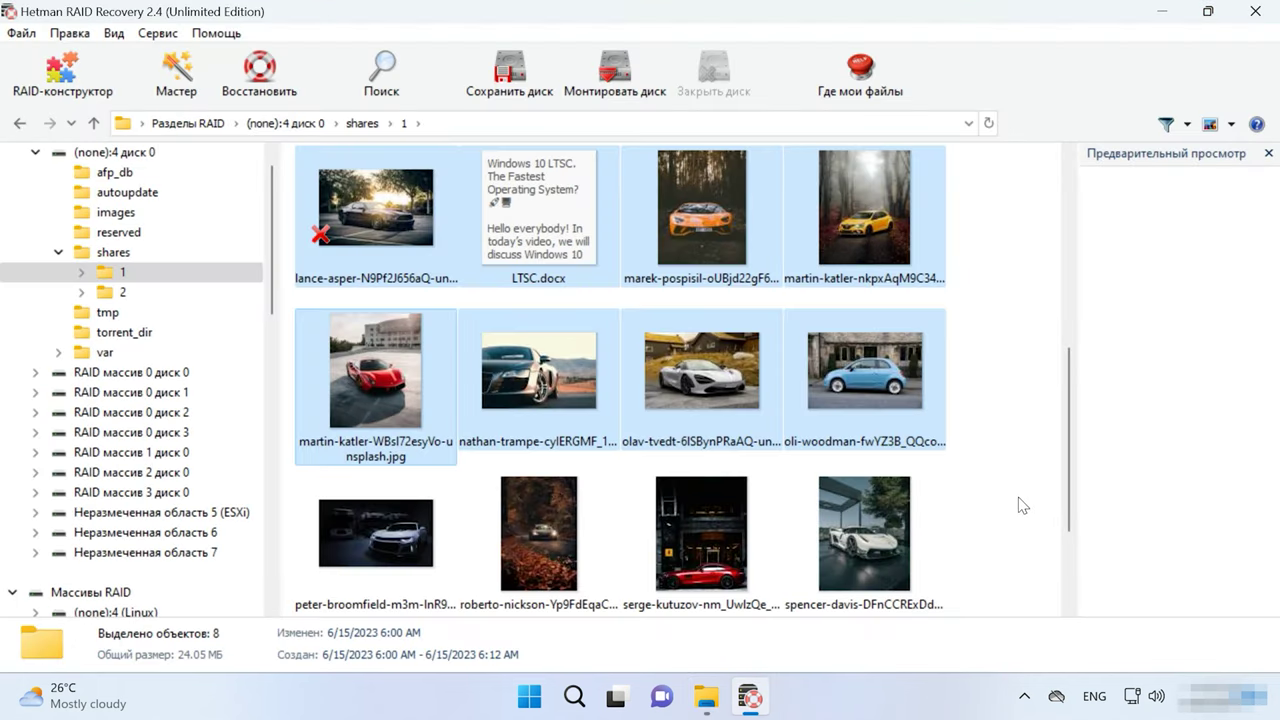
pyautogui.scroll(1, 137, 451)
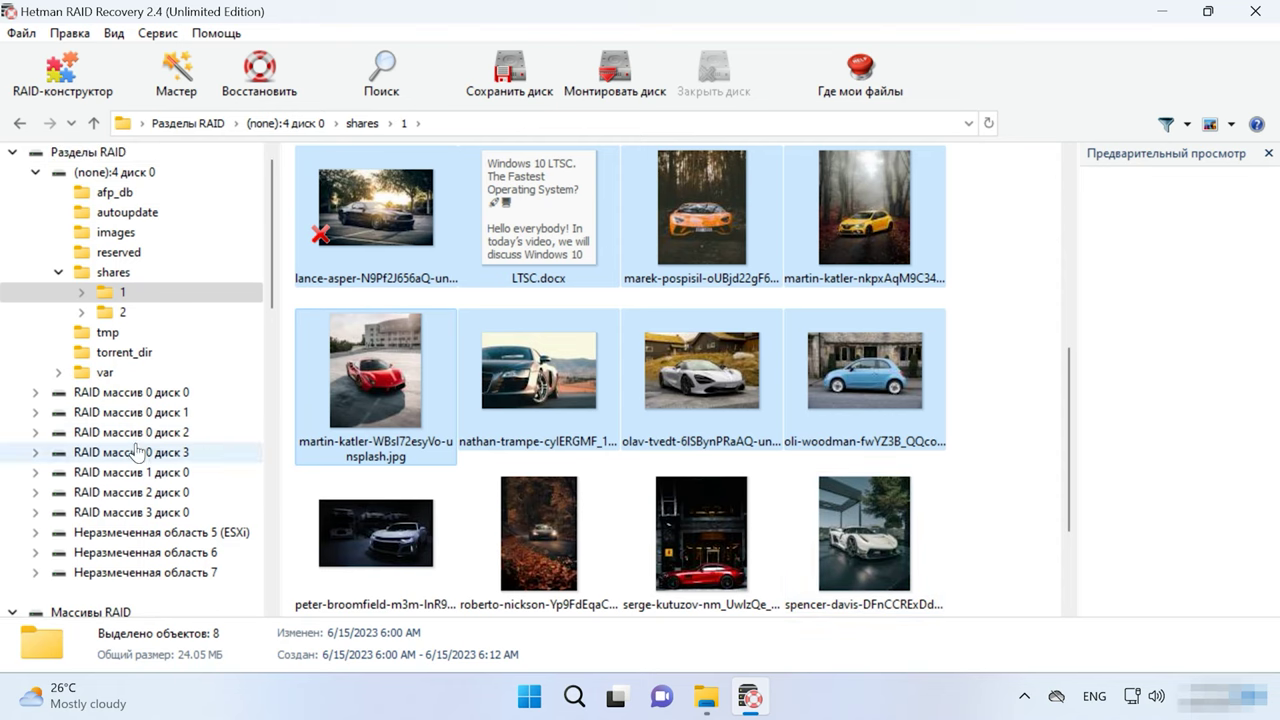
pyautogui.click(88, 152)
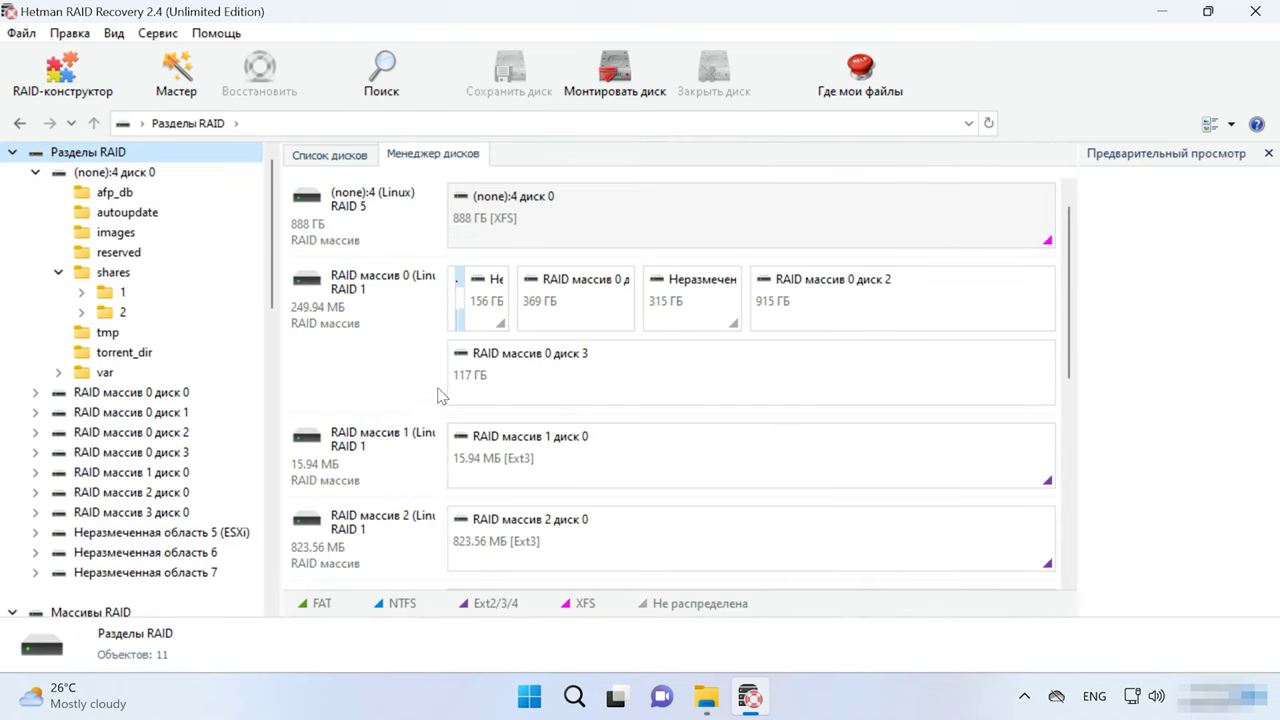
pyautogui.click(396, 365)
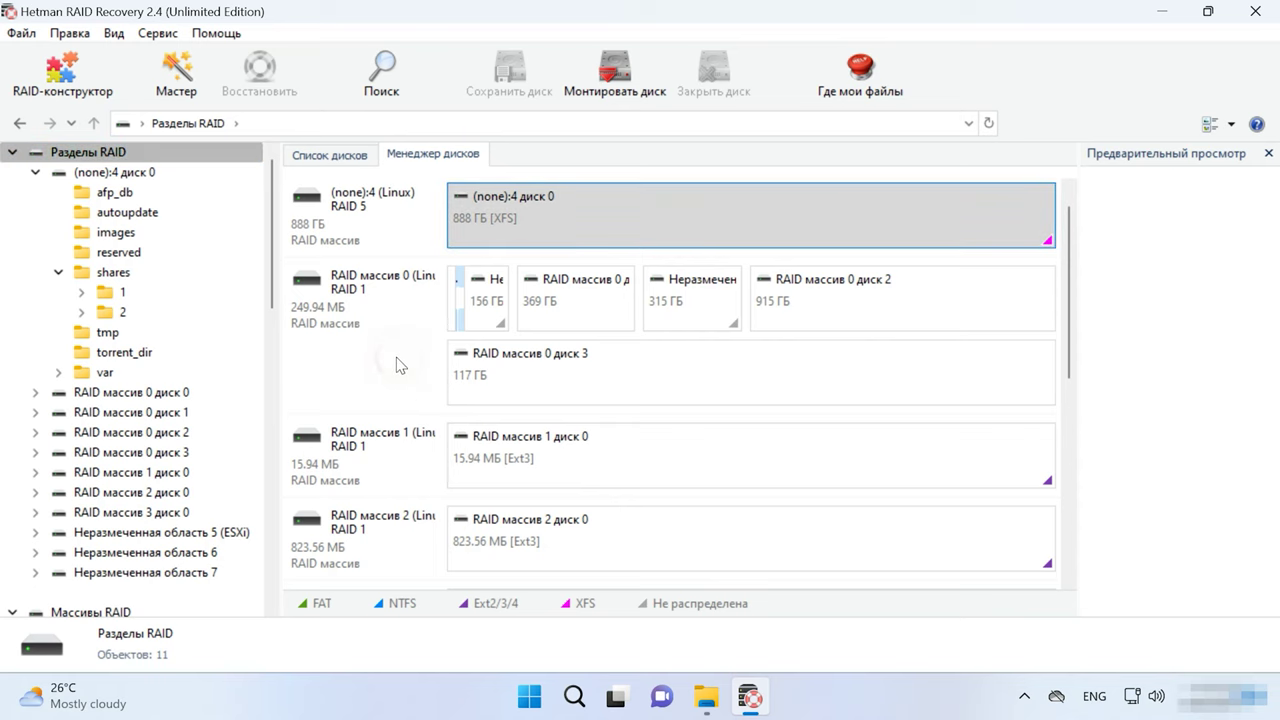
# Reanalyze (none):4 диск 0 using full analysis for XFS (Linux), with deep analysis (Глубокий анализ) disabled.
pyautogui.rightClick(802, 211)
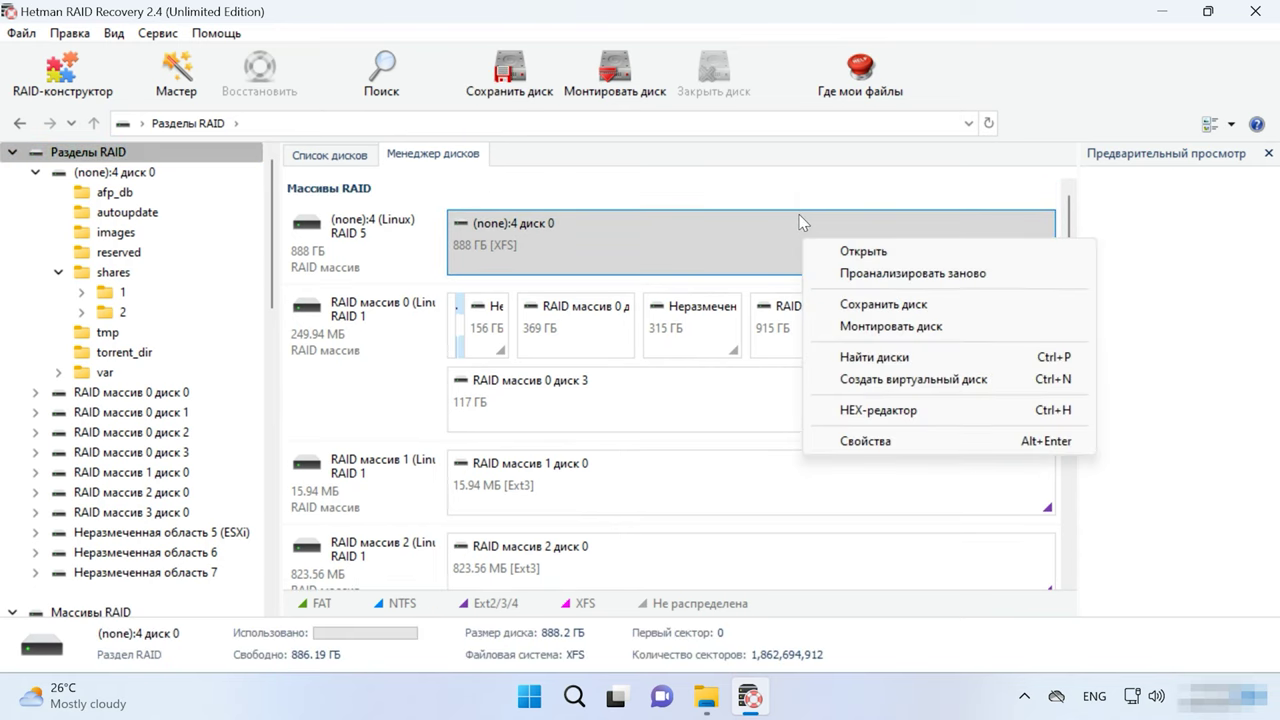
pyautogui.click(942, 284)
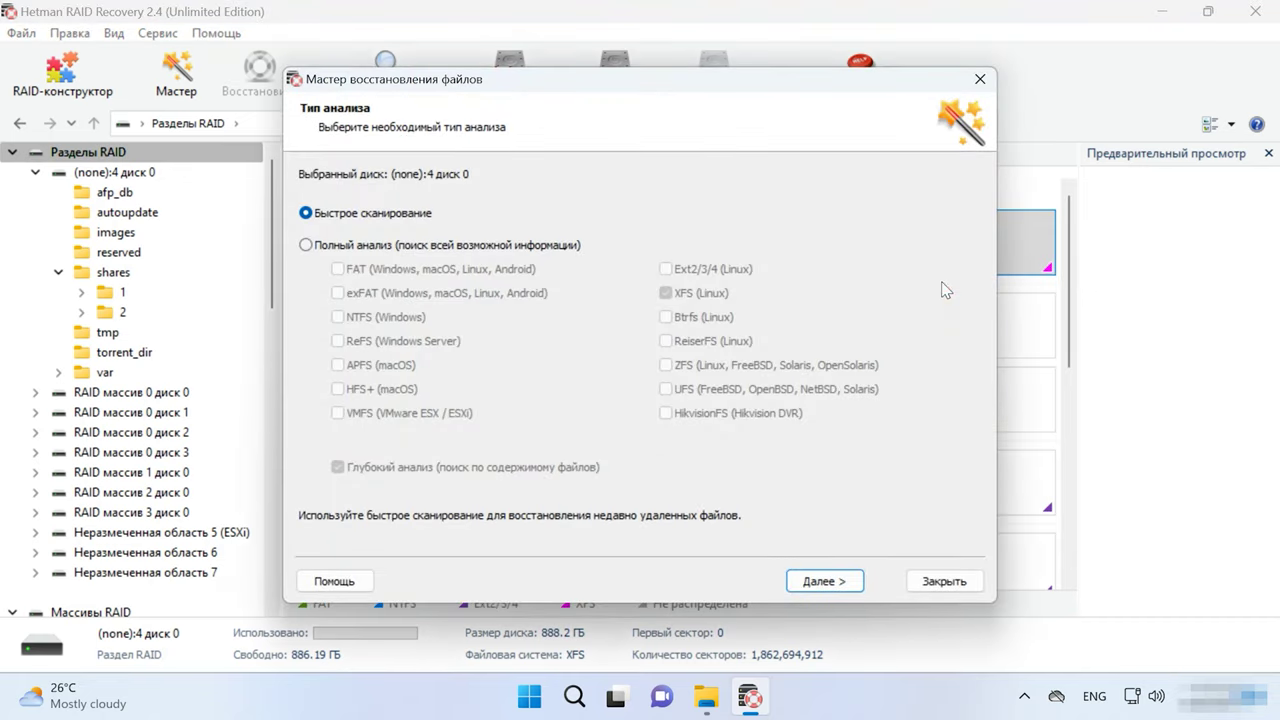
pyautogui.click(306, 245)
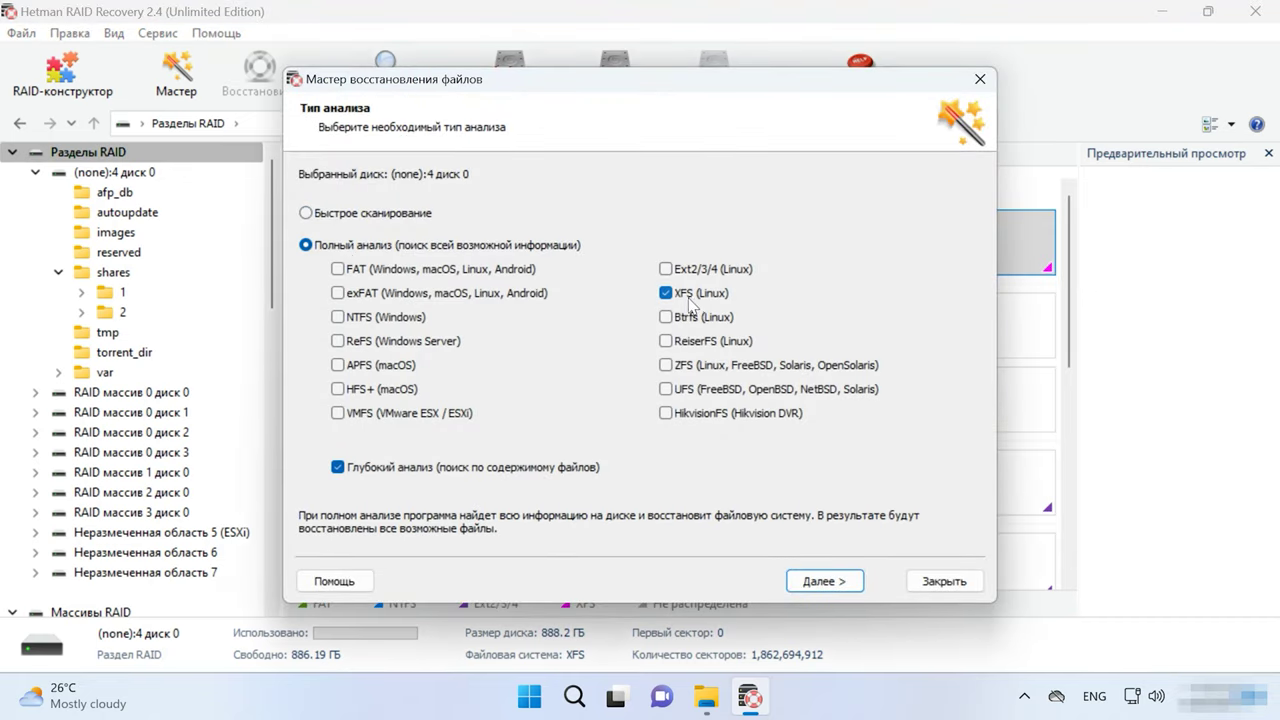
pyautogui.click(338, 467)
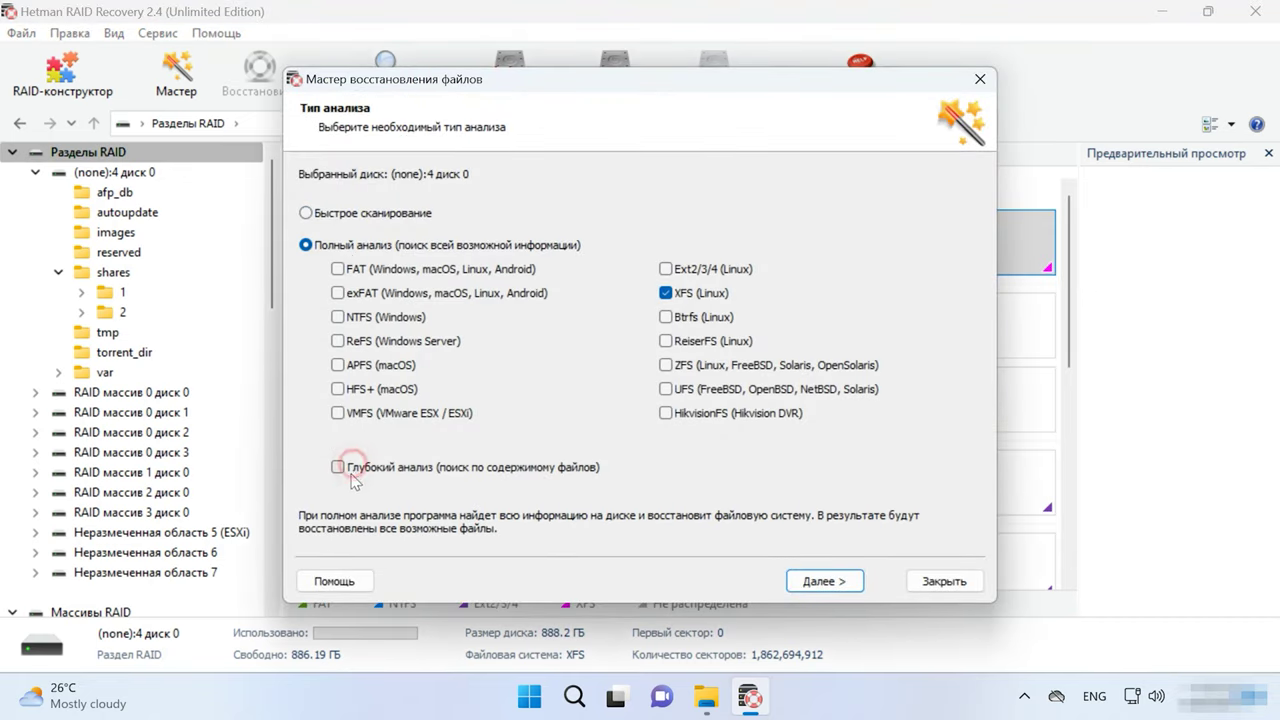
pyautogui.click(846, 582)
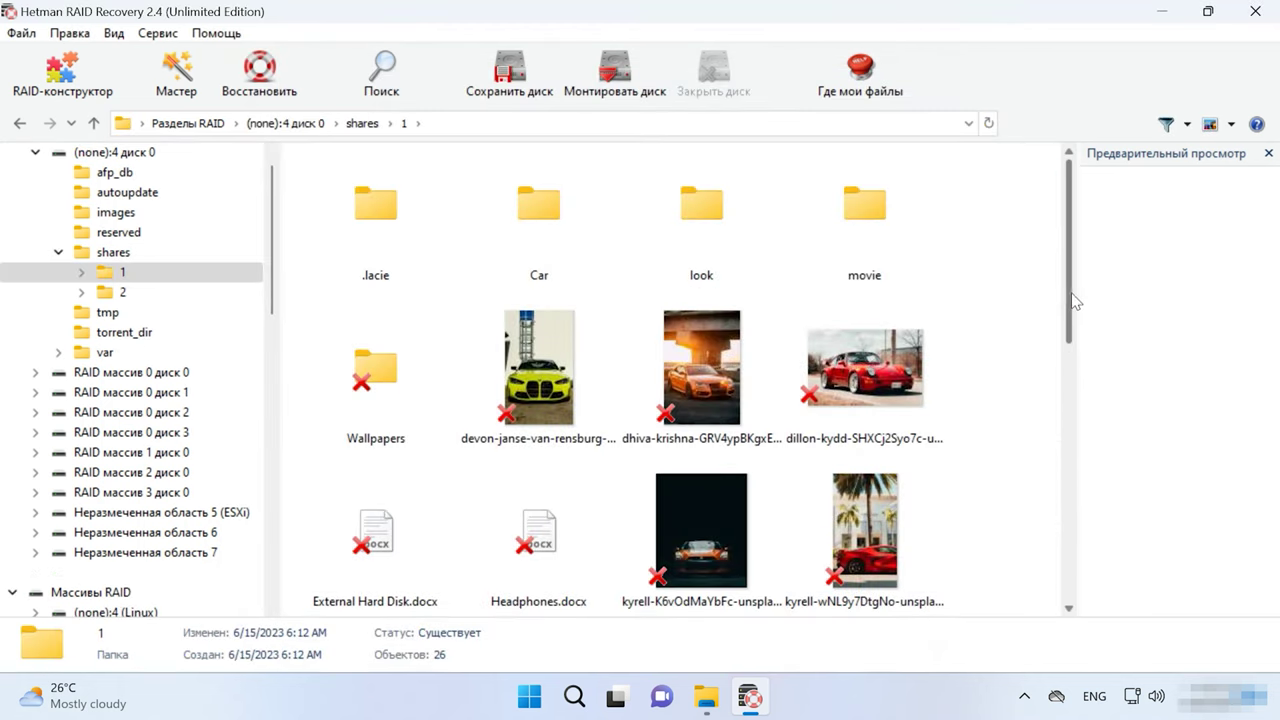
# Examine the found folders and files in folder 1 under shares, including the orange car photo.
pyautogui.moveTo(1073, 300)
pyautogui.mouseDown()
pyautogui.moveTo(1055, 570)
pyautogui.moveTo(1065, 285)
pyautogui.mouseUp()
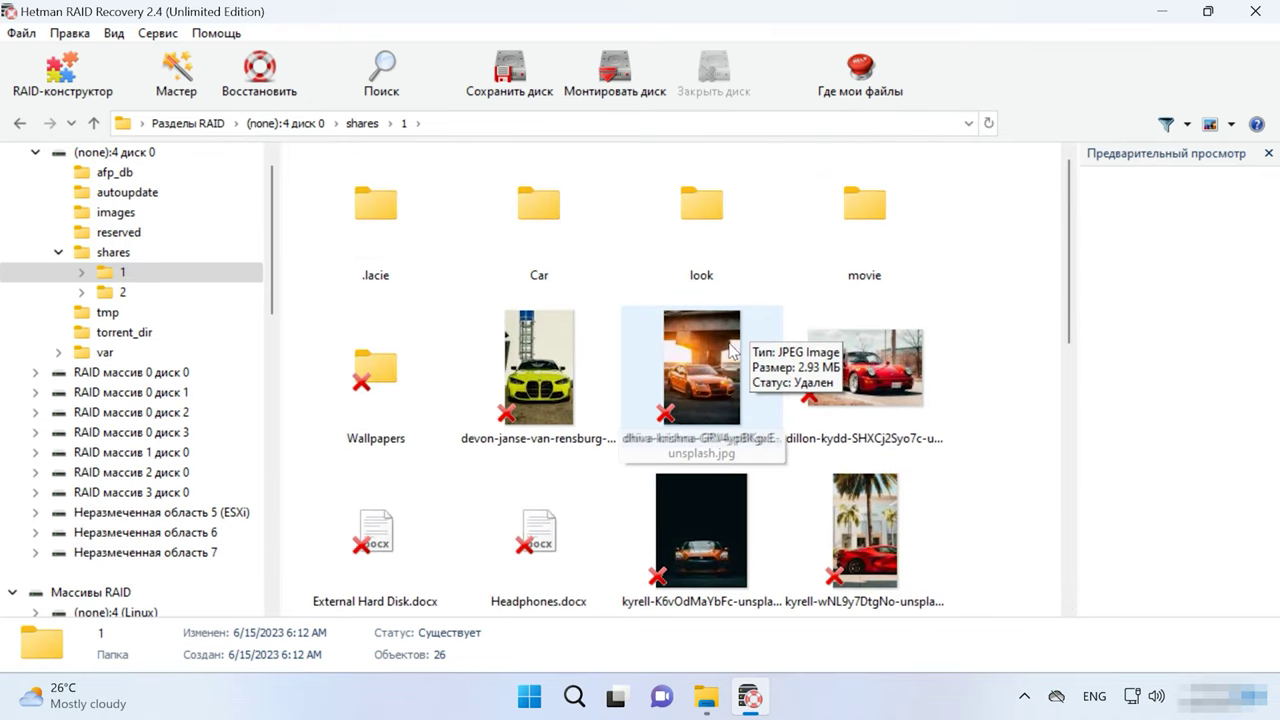
pyautogui.click(727, 347)
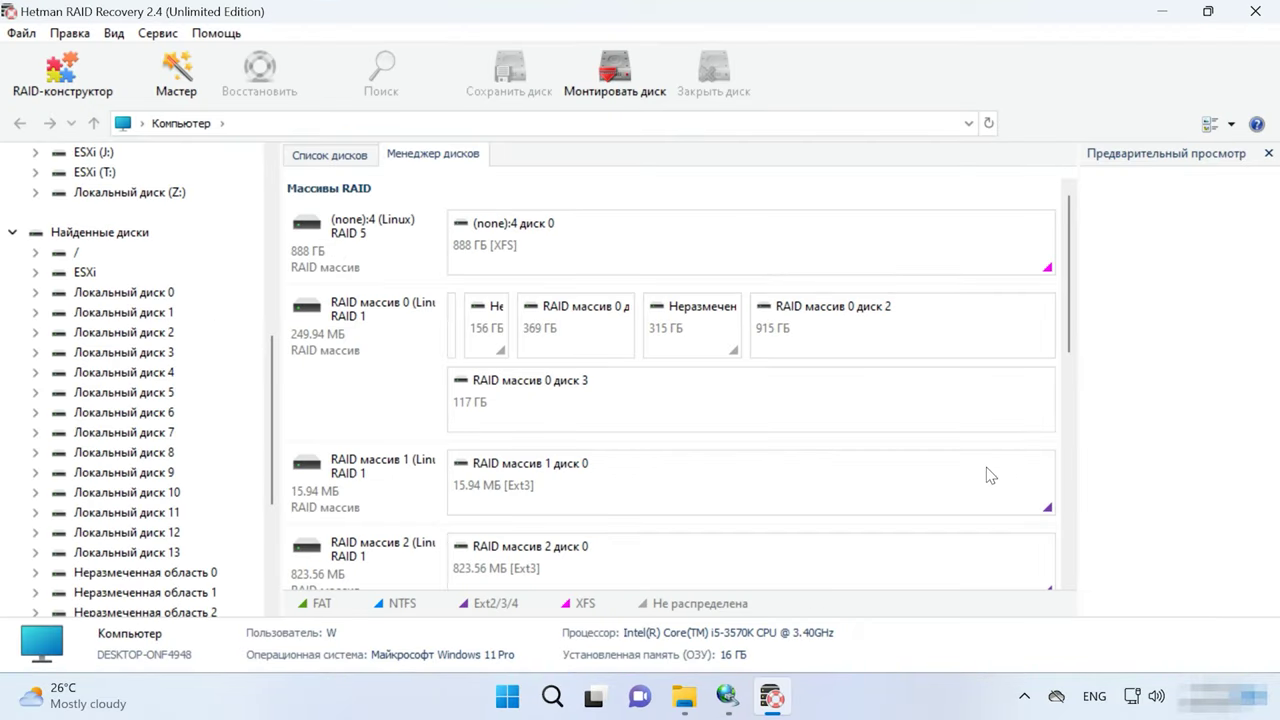
# Scan Локальный диск (Z:) on the IET VIRTUAL-DISK device using quick scan (Быстрое сканирование).
pyautogui.scroll(-3, 986, 475)
pyautogui.moveTo(1063, 360); pyautogui.dragTo(1065, 562)
pyautogui.click(406, 547)
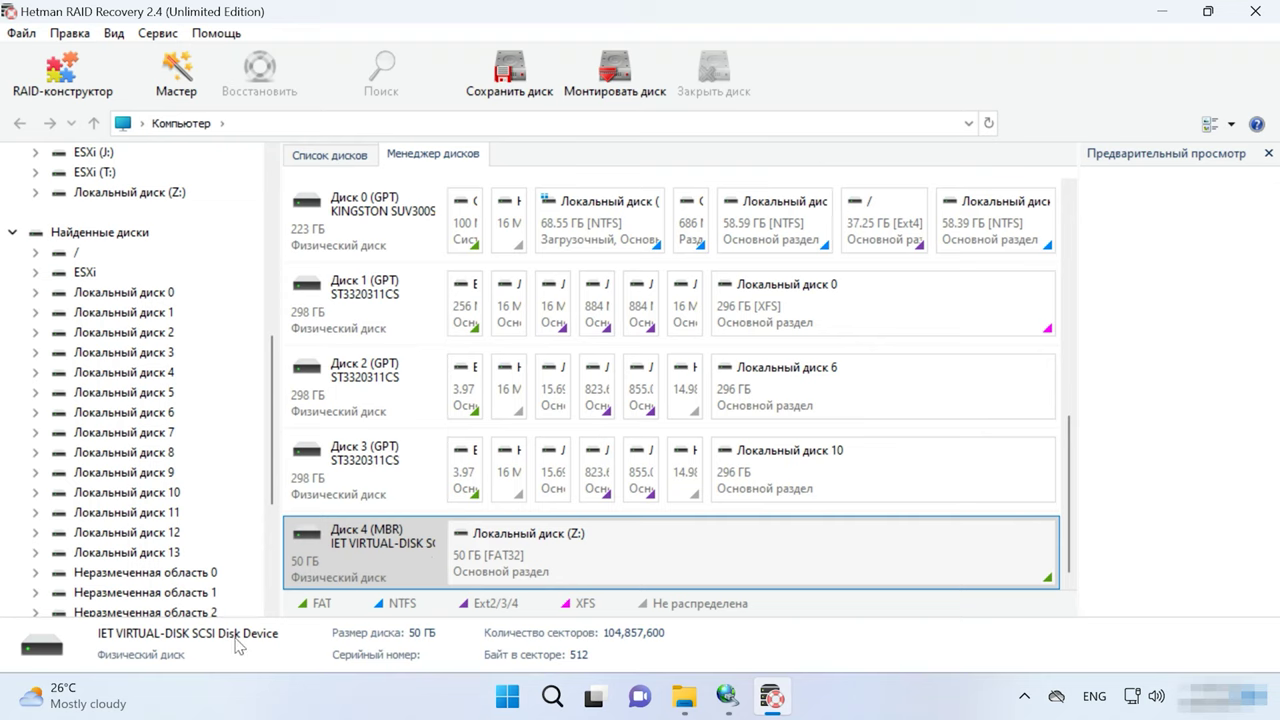
pyautogui.rightClick(782, 560)
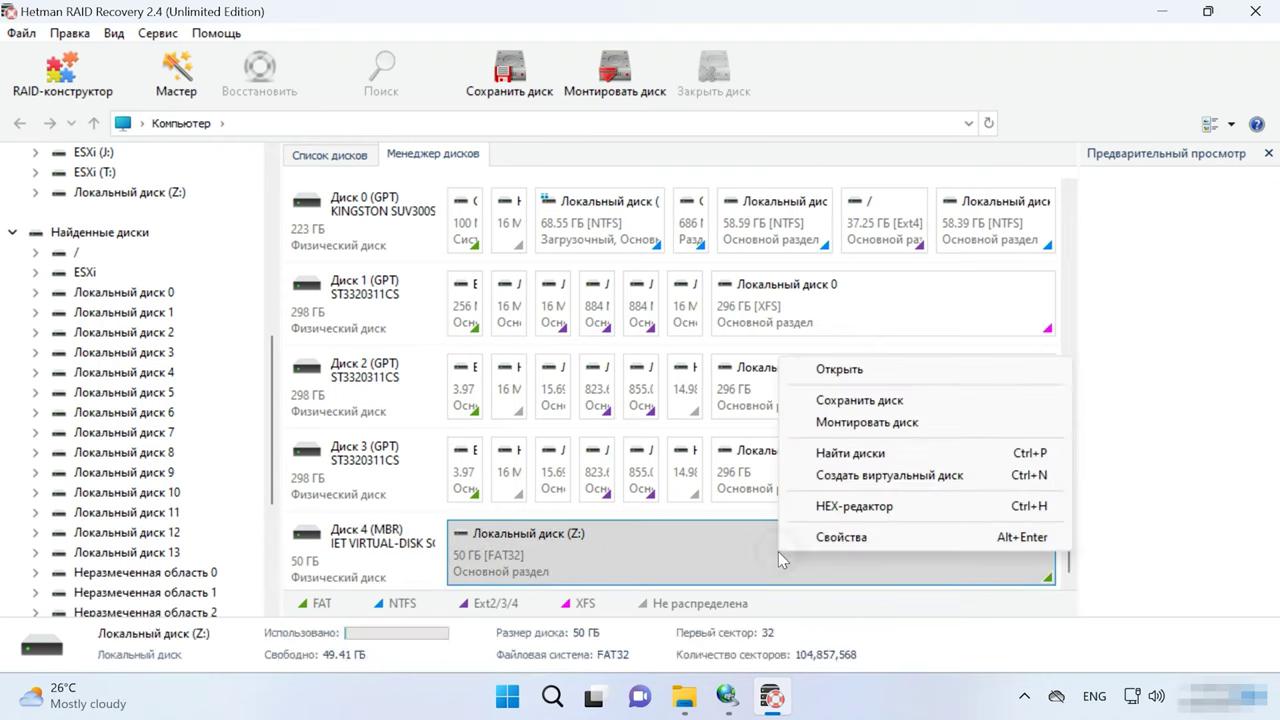
pyautogui.click(877, 375)
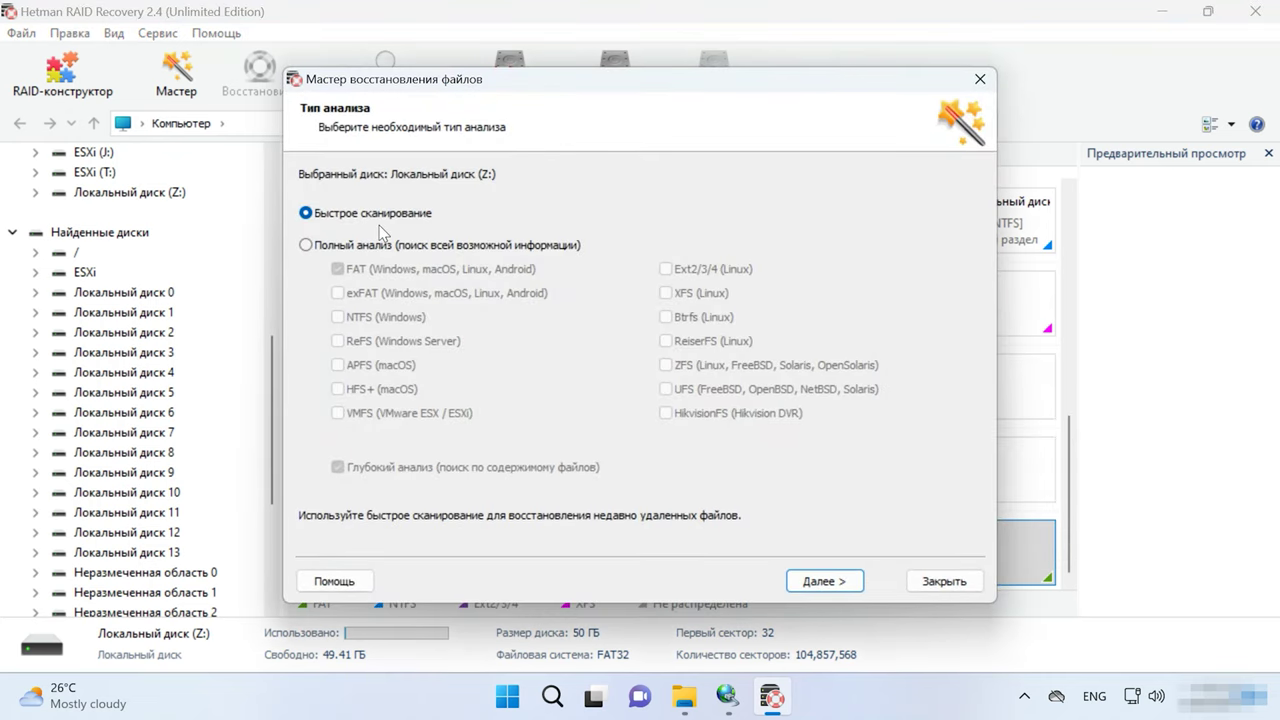
pyautogui.click(849, 590)
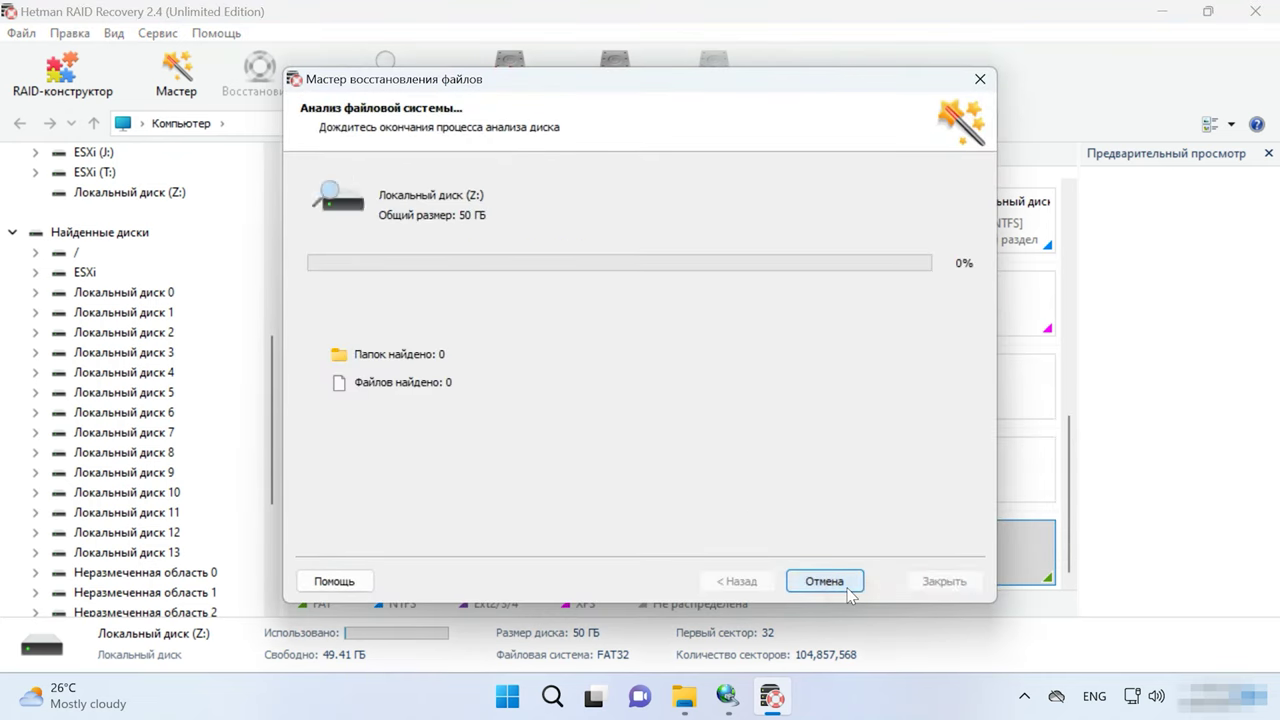
pyautogui.click(836, 588)
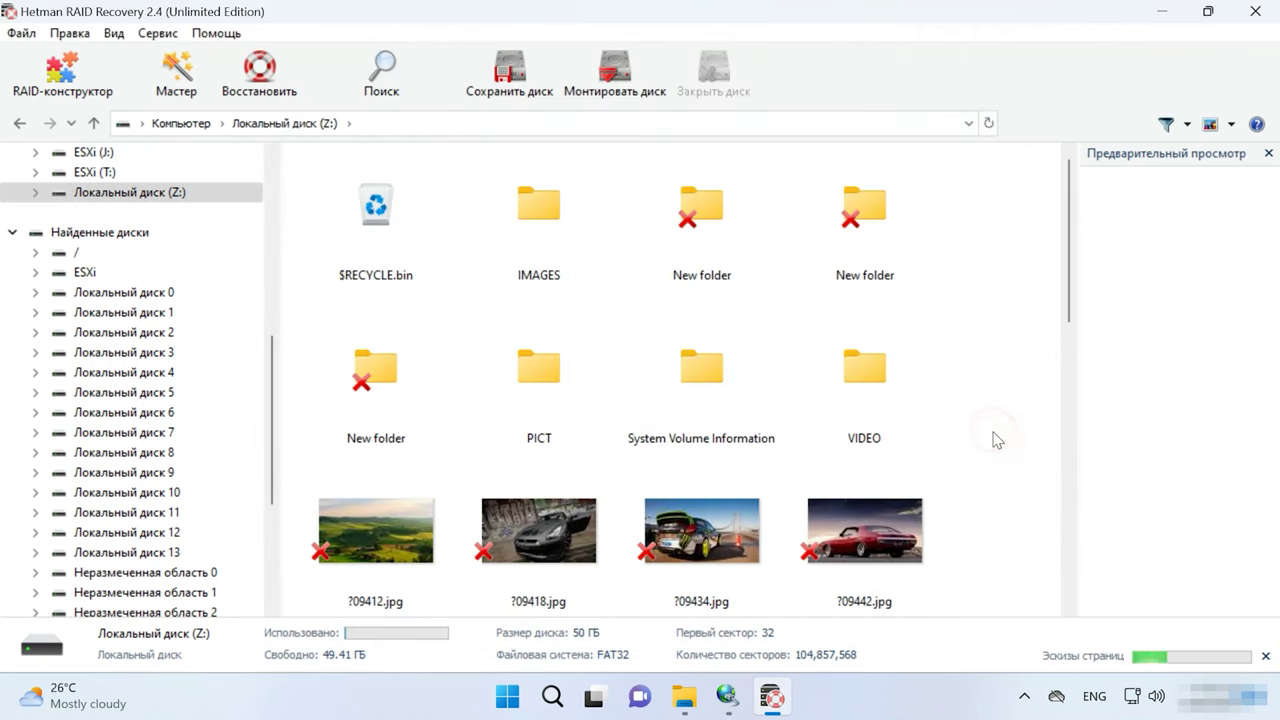
# Look through the files found on Локальный диск (Z:) and preview 109852.jpg, ?09639.jpg and ?09418.jpg.
pyautogui.scroll(-15, 1005, 437)
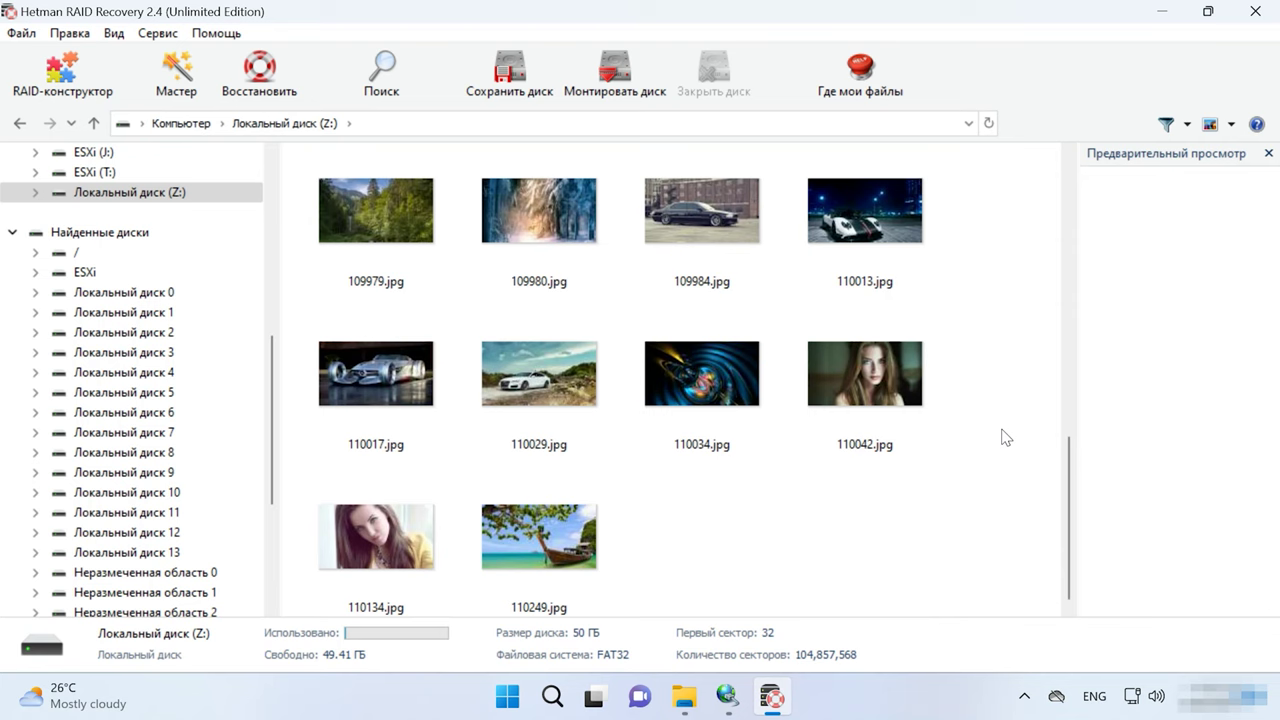
pyautogui.scroll(15, 1005, 437)
pyautogui.scroll(-2, 1005, 437)
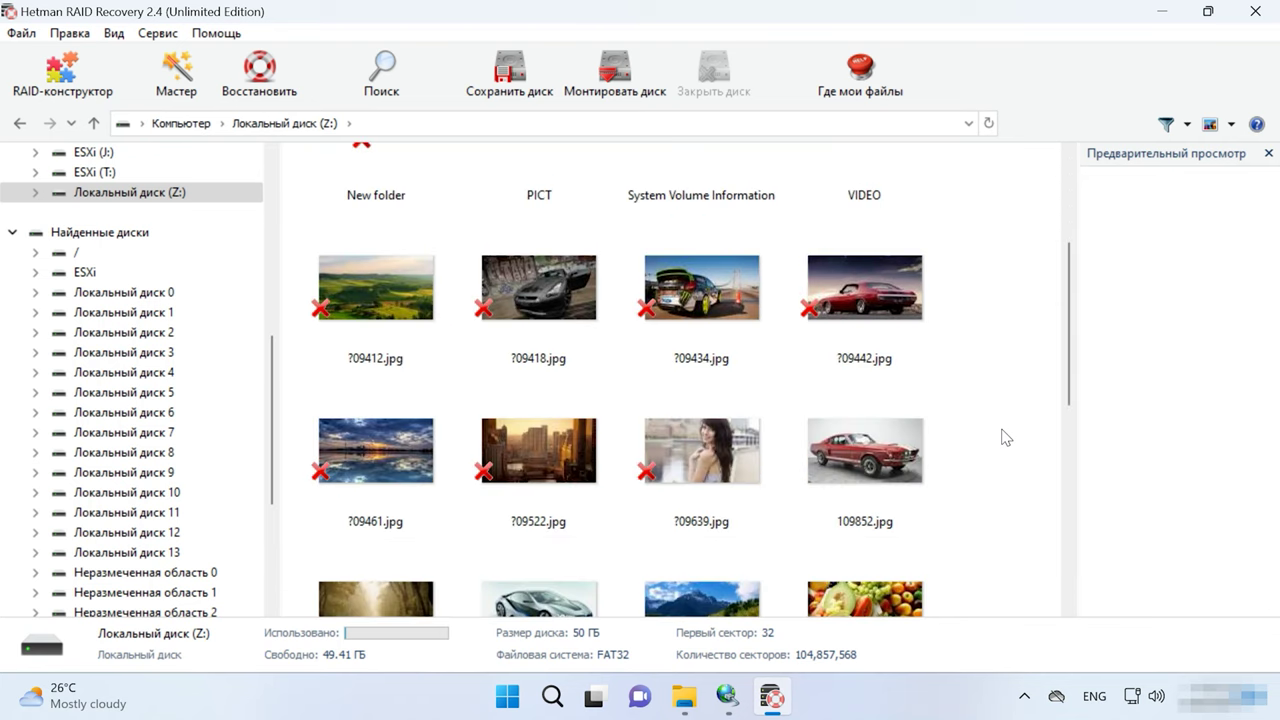
pyautogui.click(866, 460)
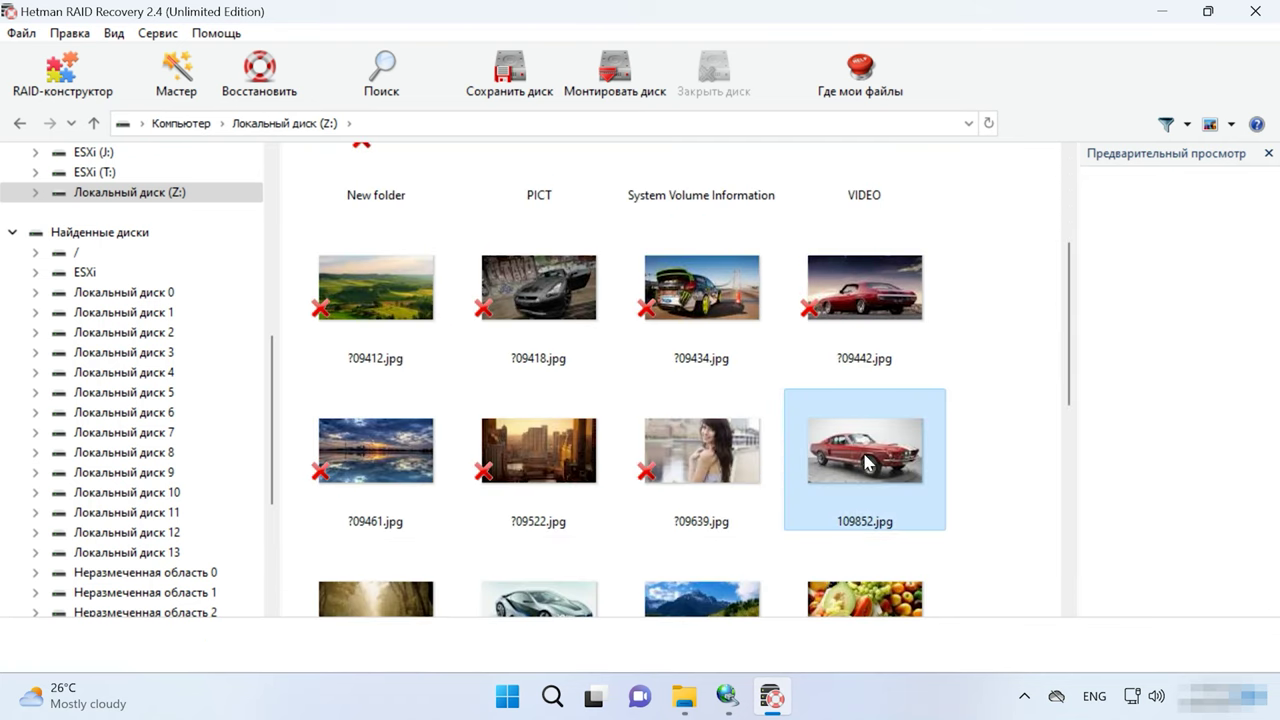
pyautogui.click(695, 459)
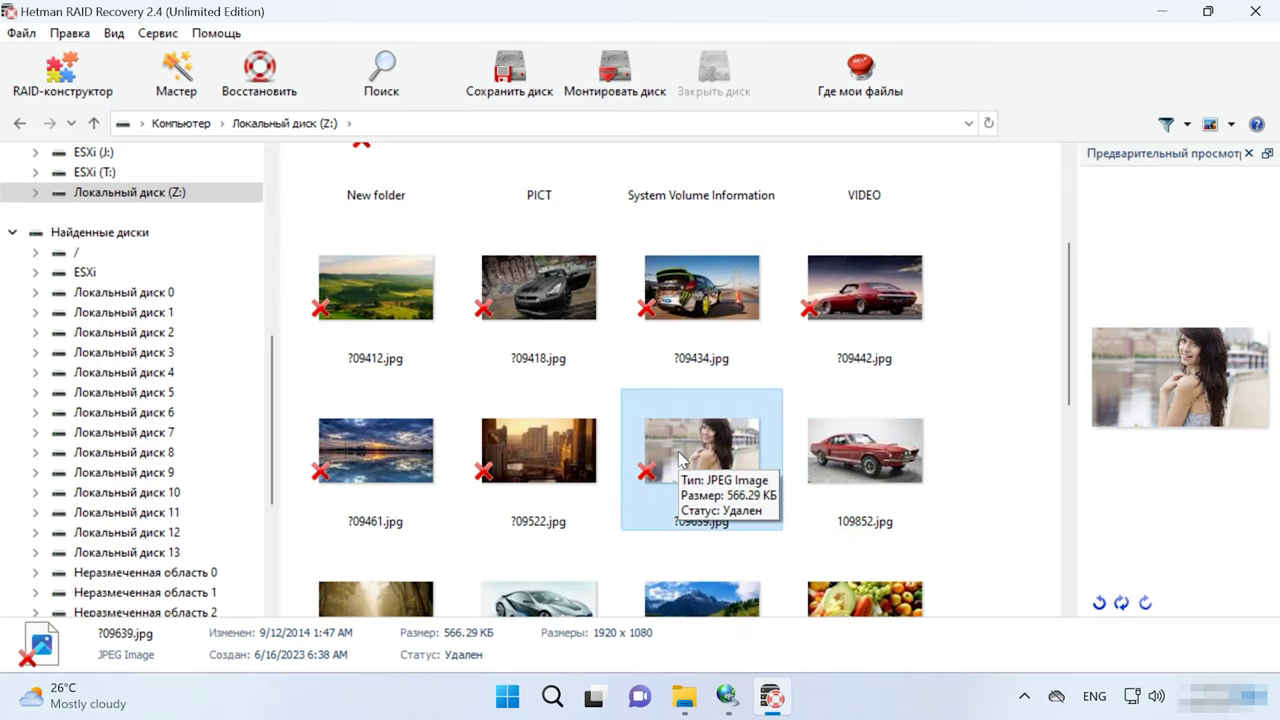
pyautogui.click(594, 322)
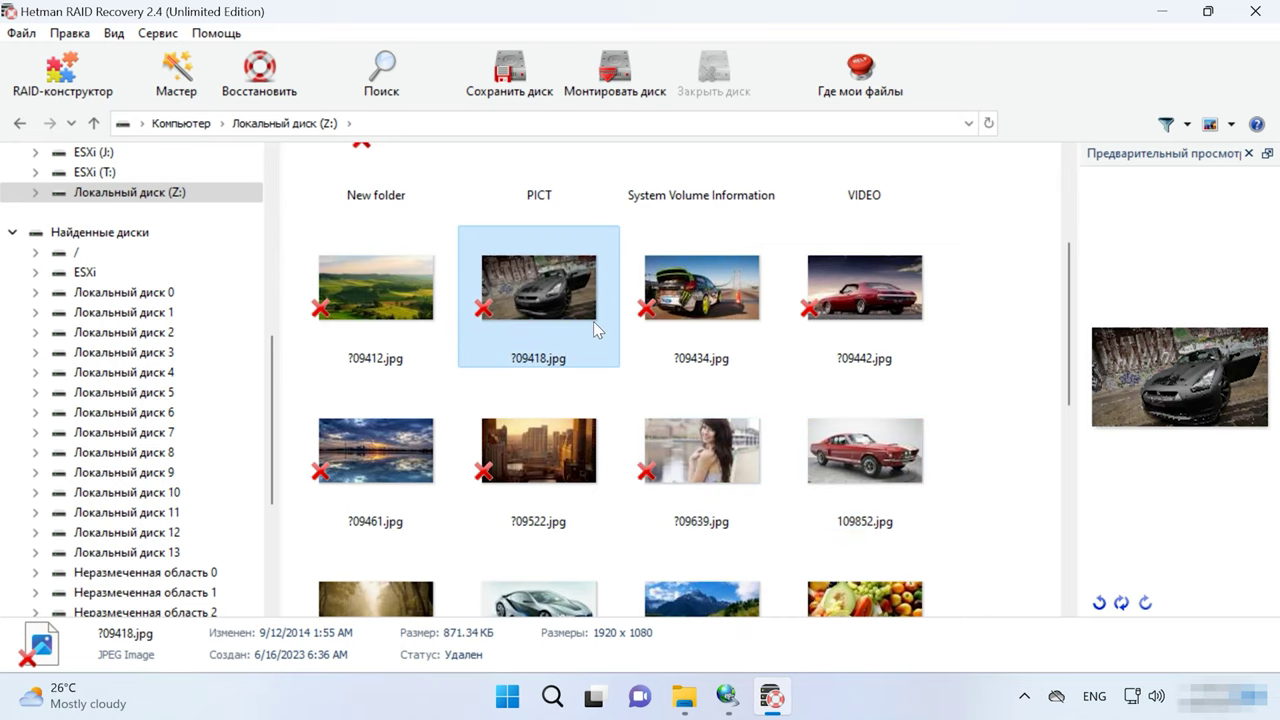
# Recover the eight images from ?09412.jpg through 109852.jpg to the hard disk at C:\2\.
pyautogui.click(1040, 306)
pyautogui.moveTo(1022, 261); pyautogui.dragTo(344, 464)
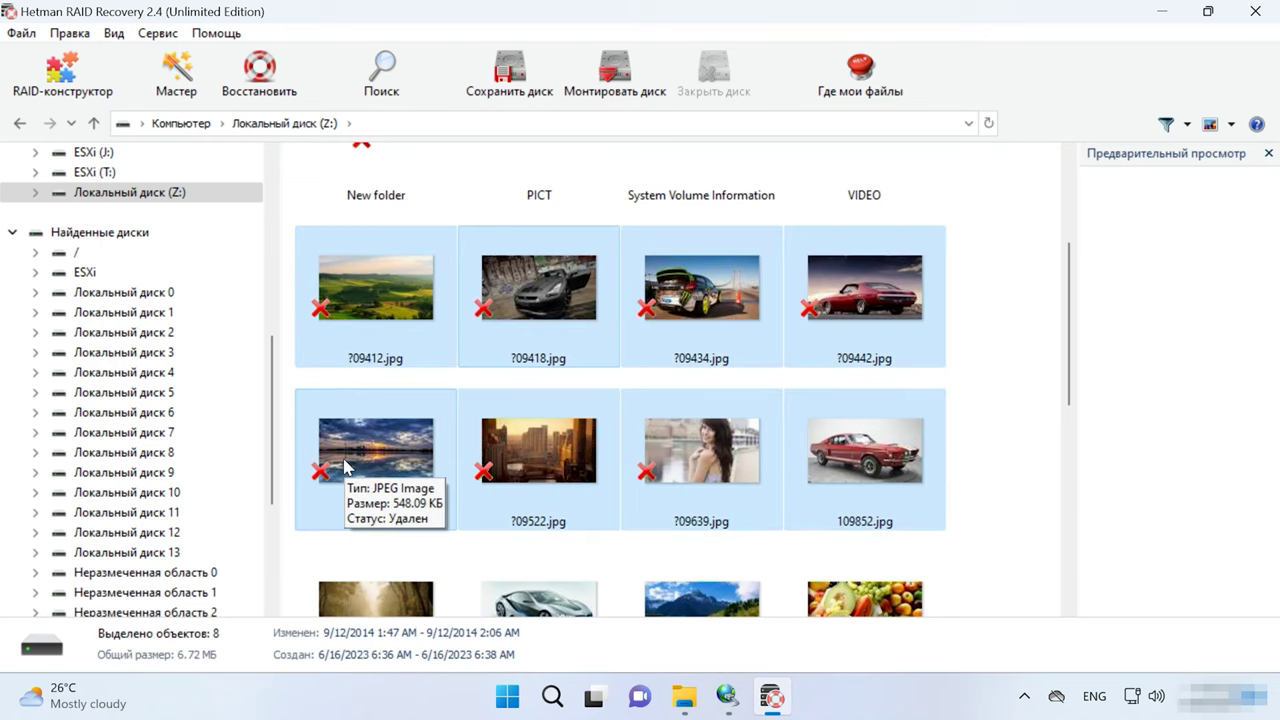
pyautogui.click(266, 94)
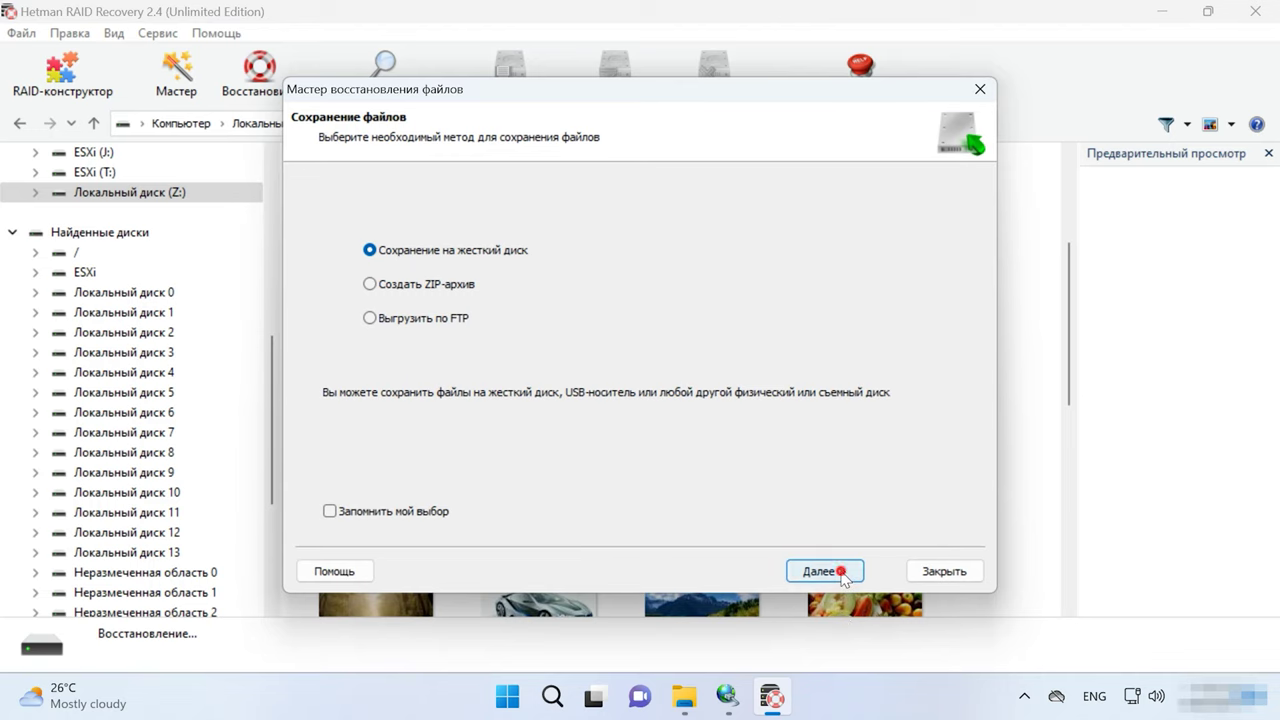
pyautogui.click(842, 572)
pyautogui.click(427, 236)
pyautogui.press('Left')
pyautogui.press('BackSpace')
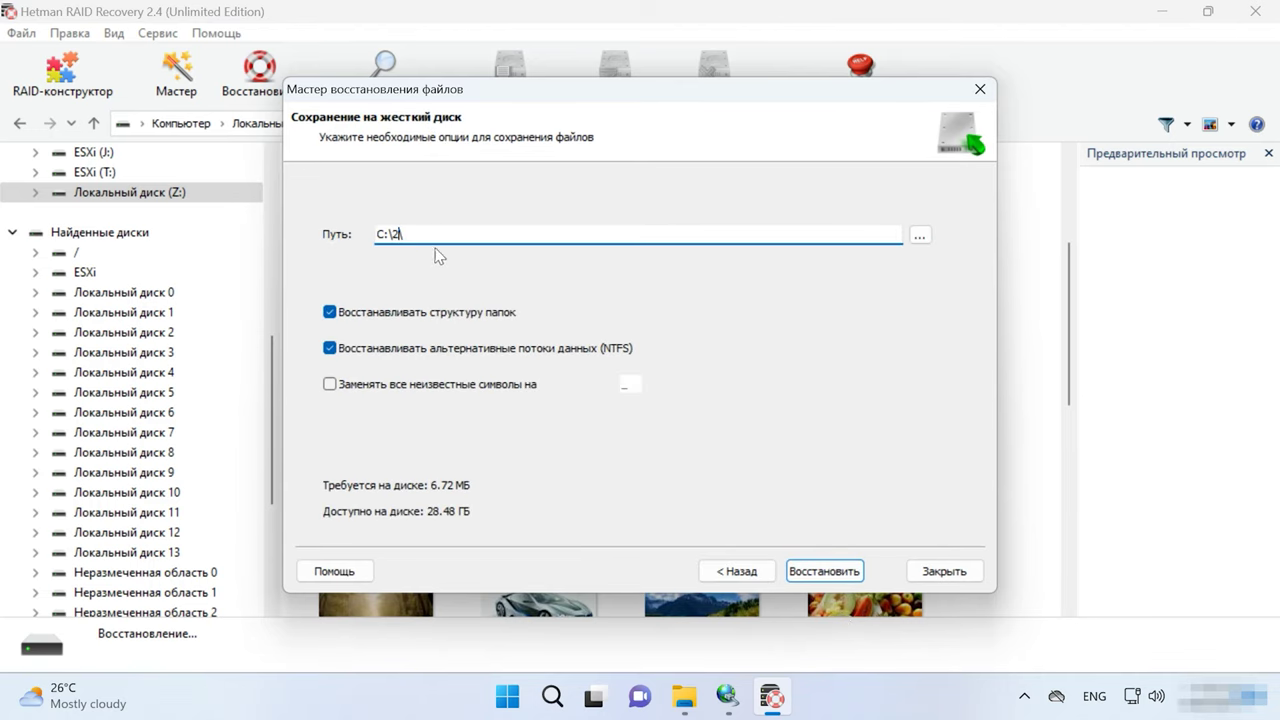
pyautogui.click(826, 571)
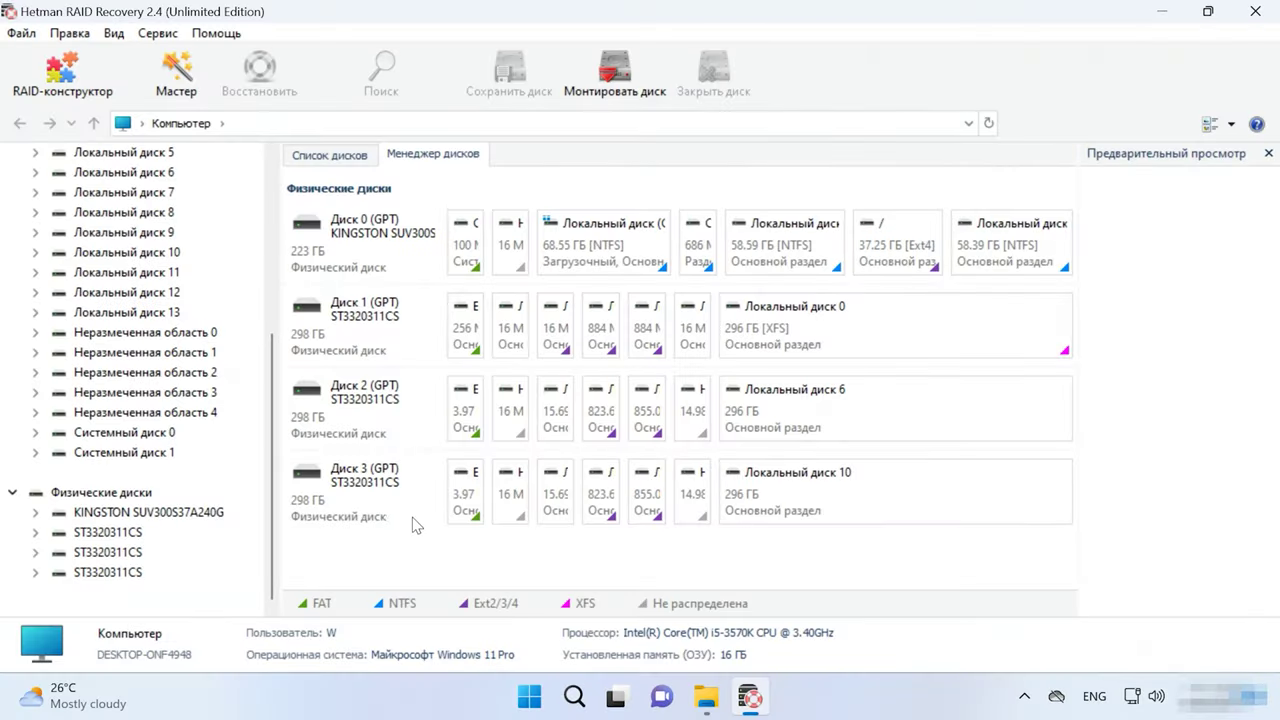
# Start the RAID-конструктор and choose to create the array manually (Создание вручную).
pyautogui.click(64, 78)
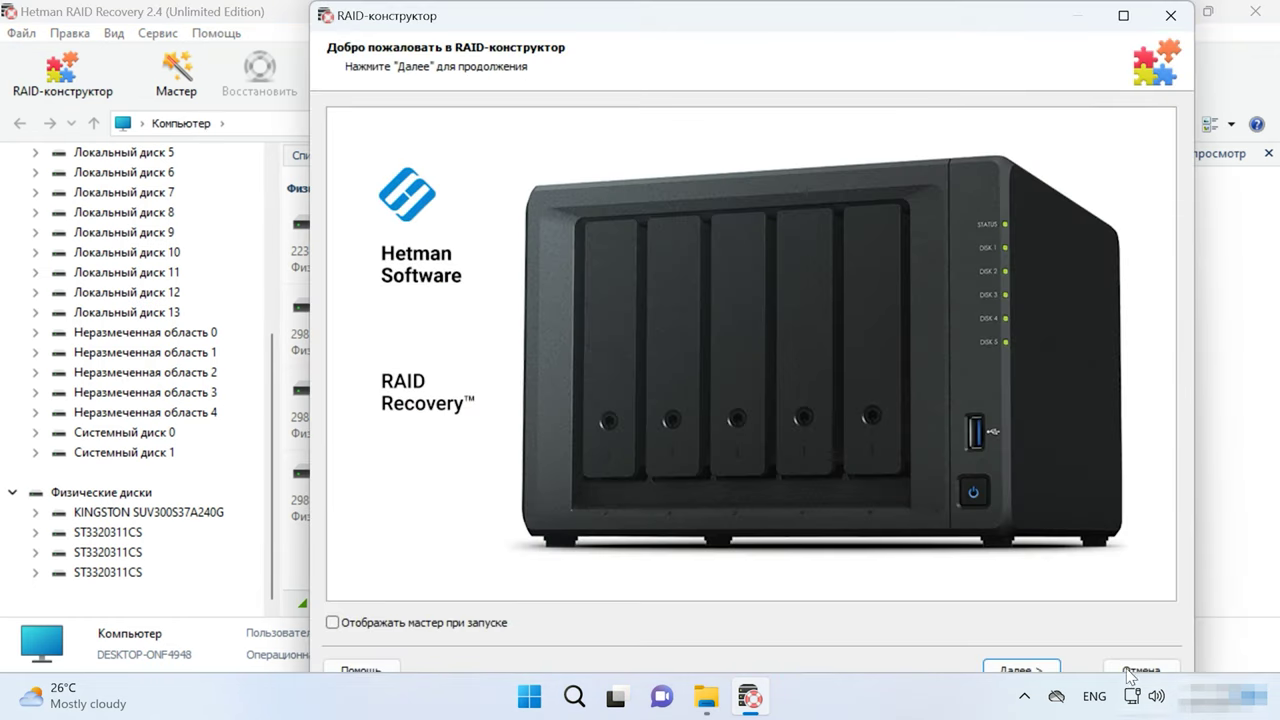
pyautogui.click(1046, 669)
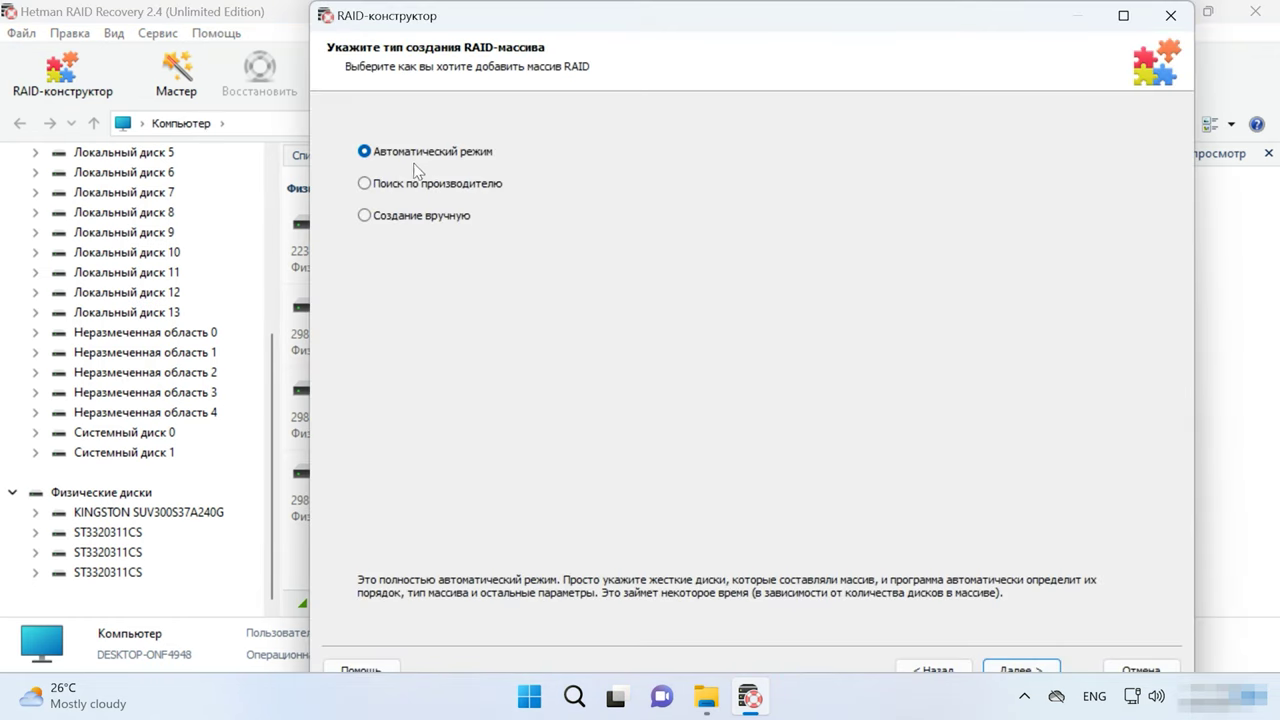
pyautogui.click(380, 216)
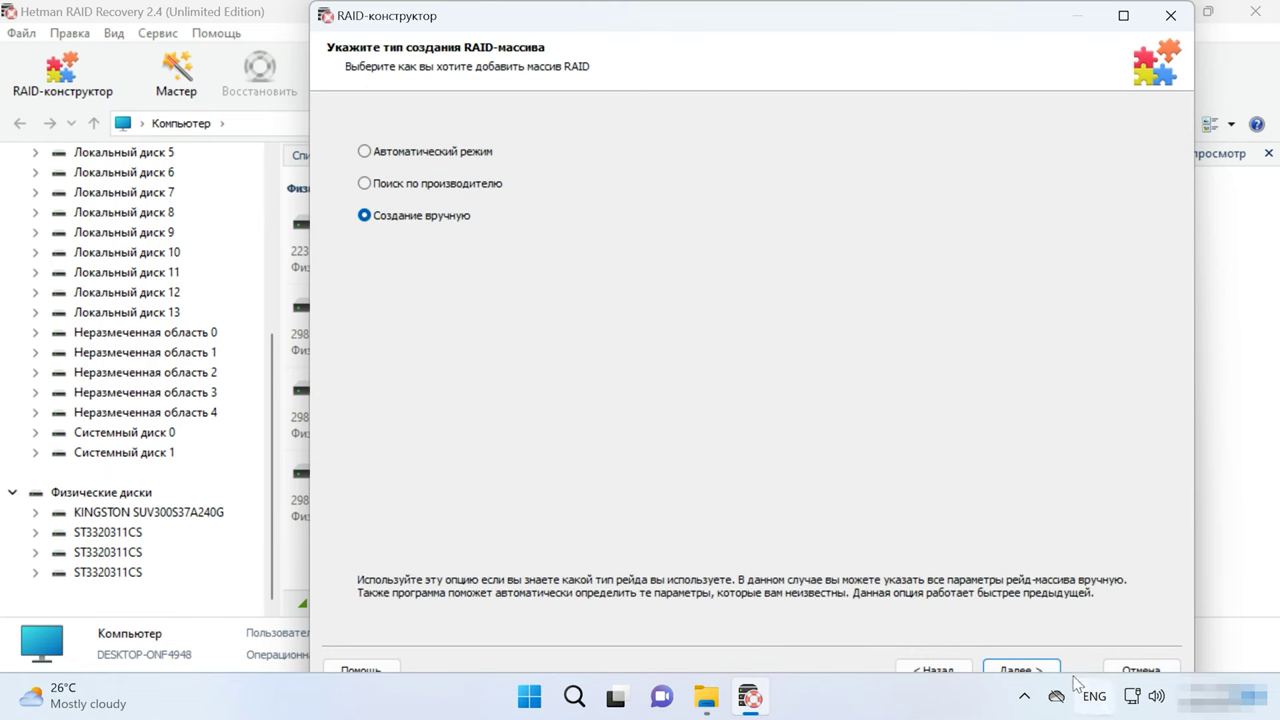
pyautogui.click(1040, 669)
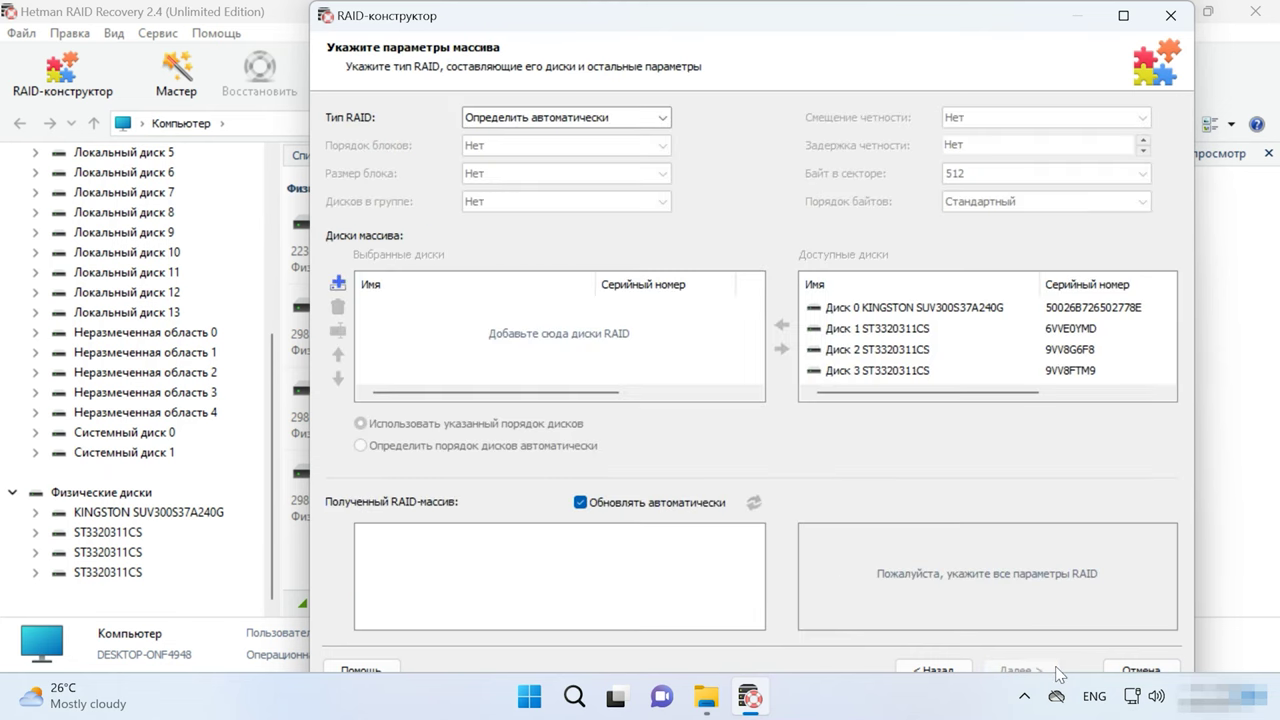
# Set the array to RAID 5 (Parity) with Left Synchronous block order and a 512 КБ block size.
pyautogui.click(672, 118)
pyautogui.click(526, 202)
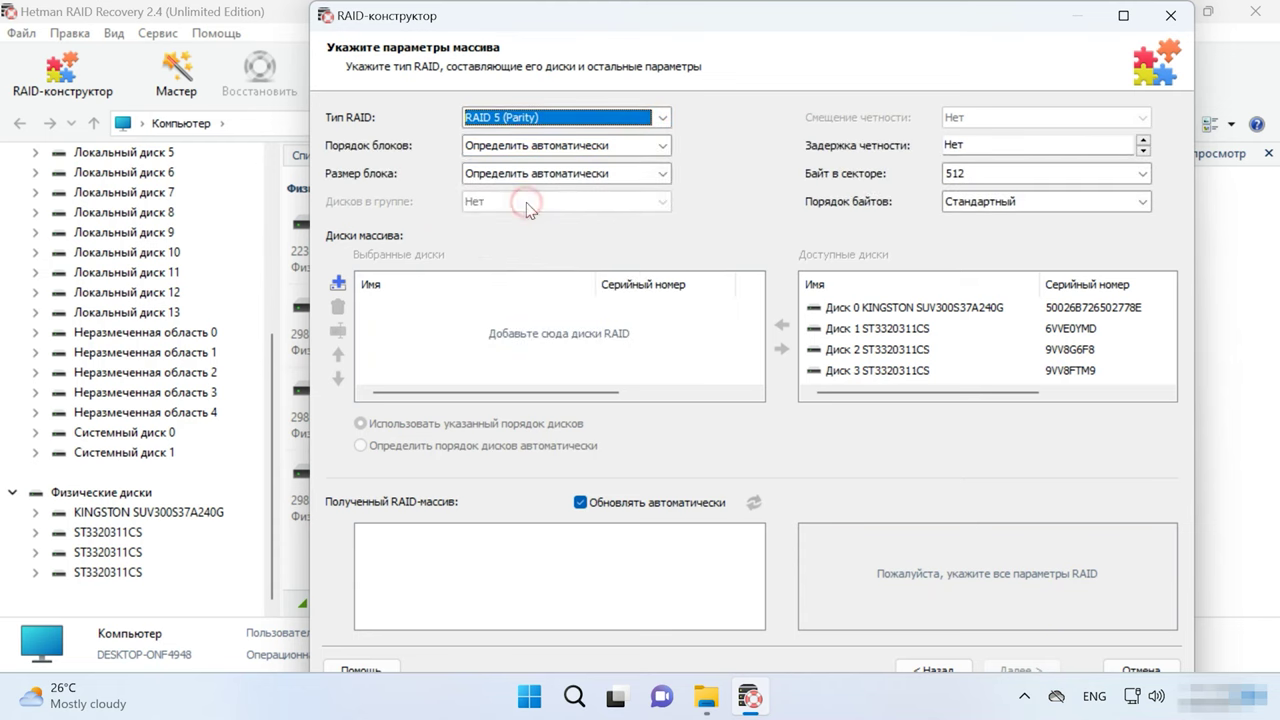
pyautogui.click(592, 148)
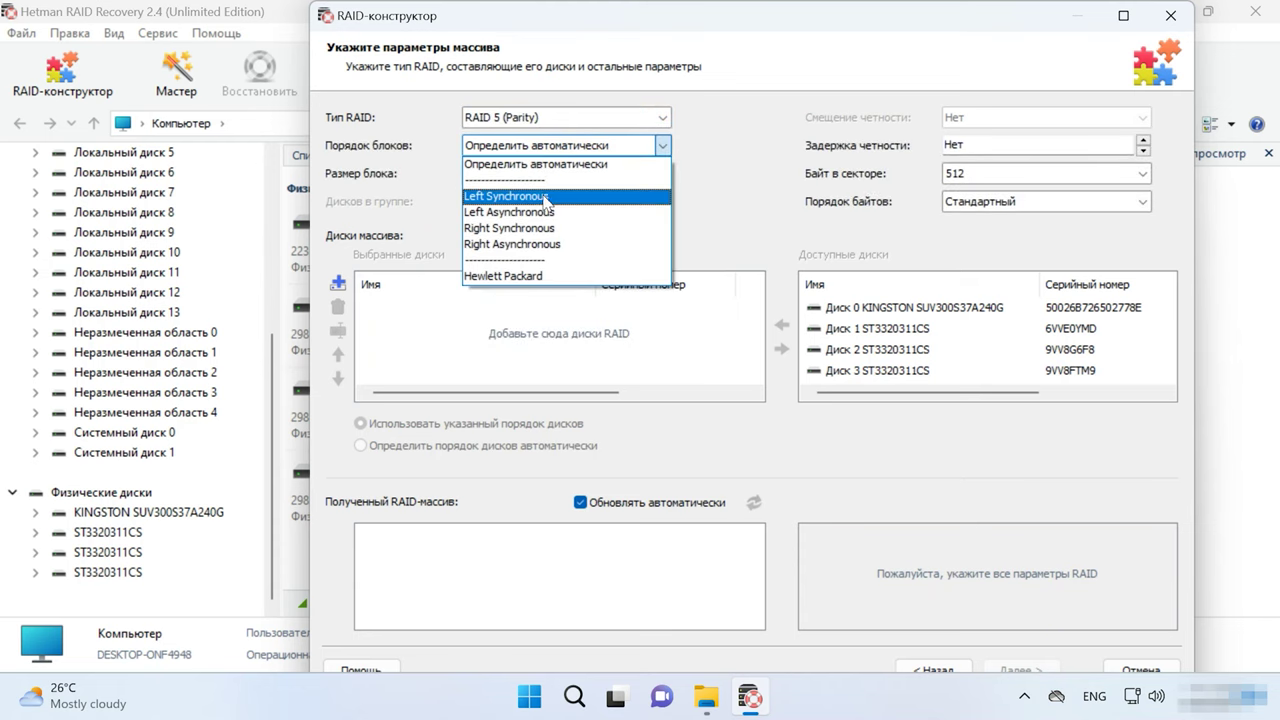
pyautogui.click(543, 201)
pyautogui.click(598, 178)
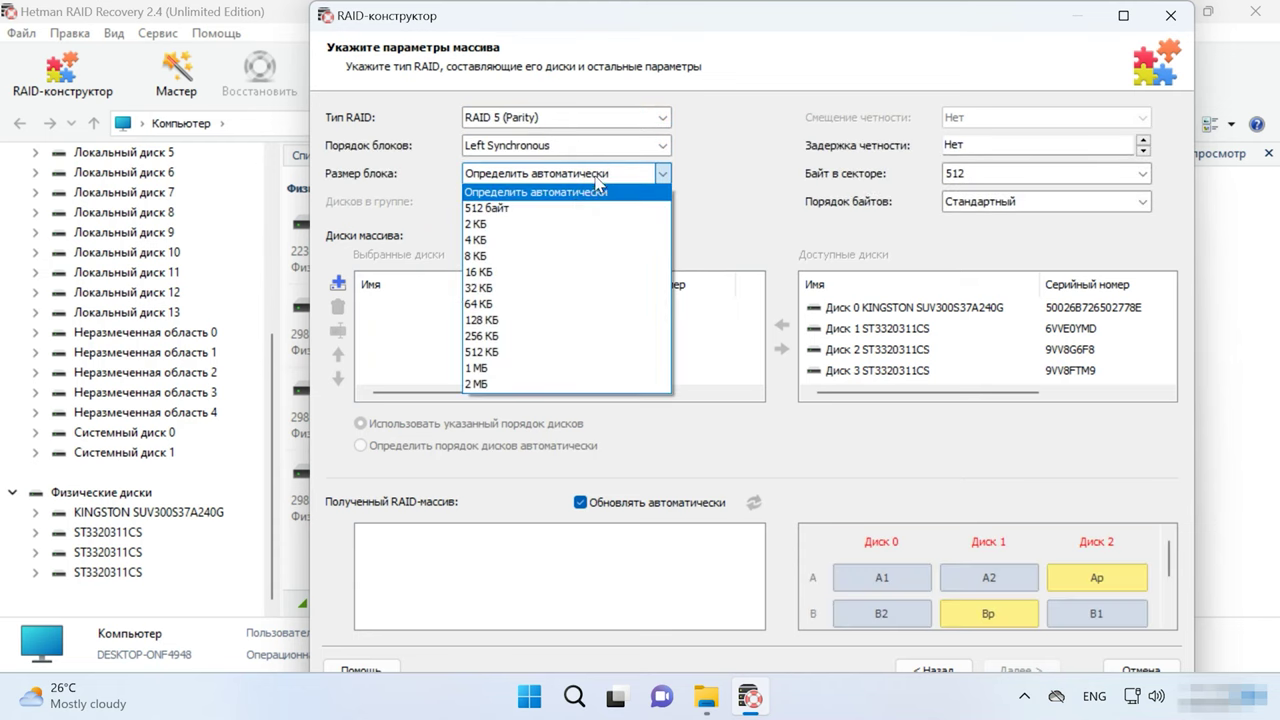
pyautogui.click(528, 363)
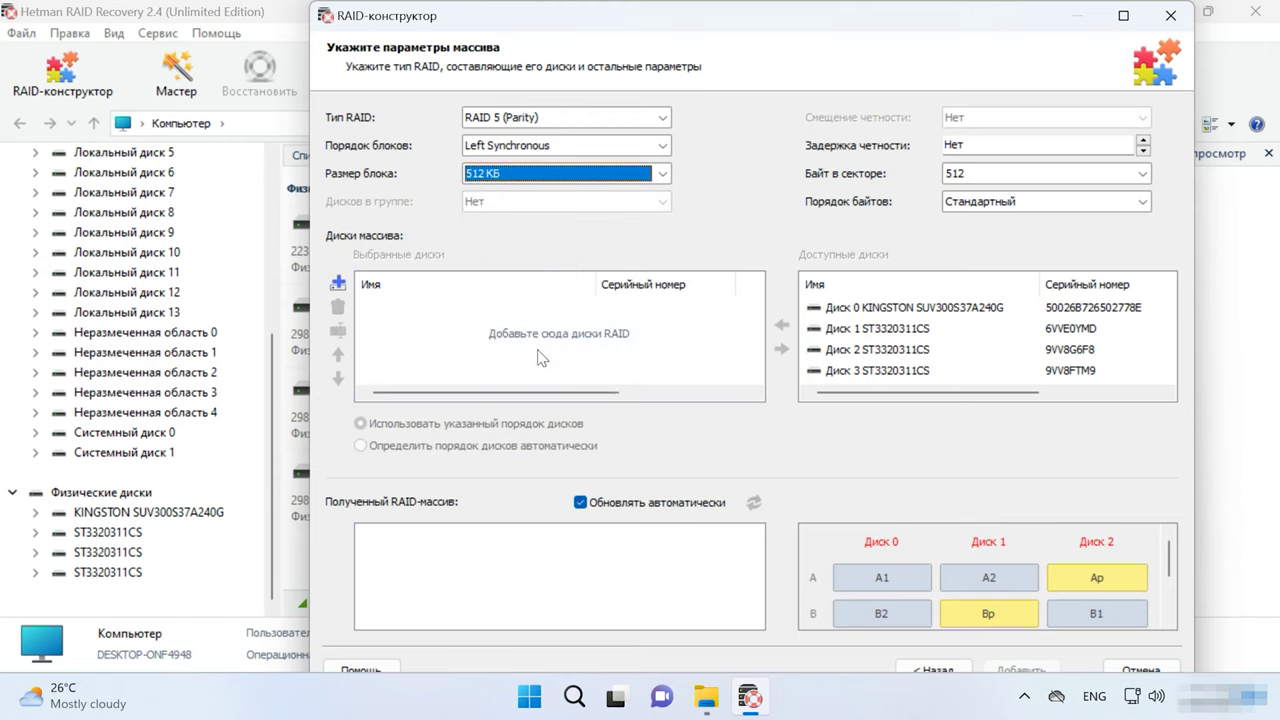
# Add Диск 1, Диск 2 and Диск 3 ST3320311CS plus one empty disk (Пустой диск) to the array.
pyautogui.click(850, 330)
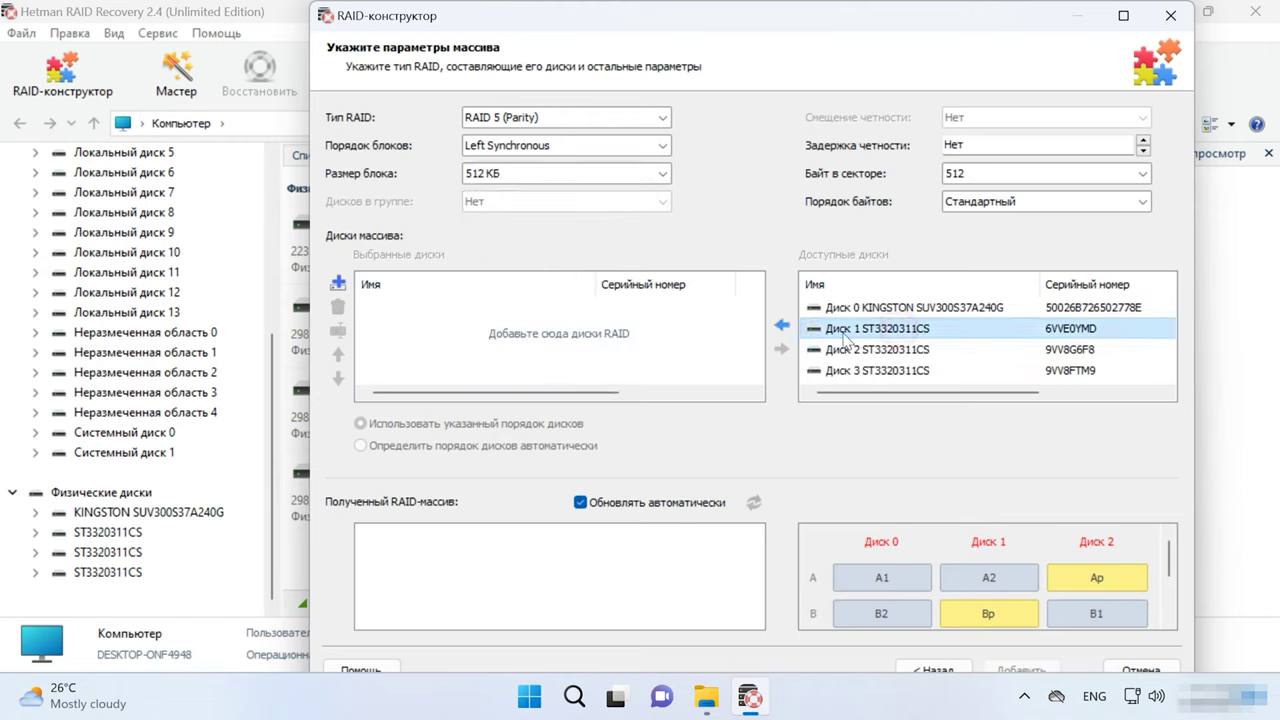
pyautogui.click(784, 326)
pyautogui.click(784, 326)
pyautogui.click(784, 327)
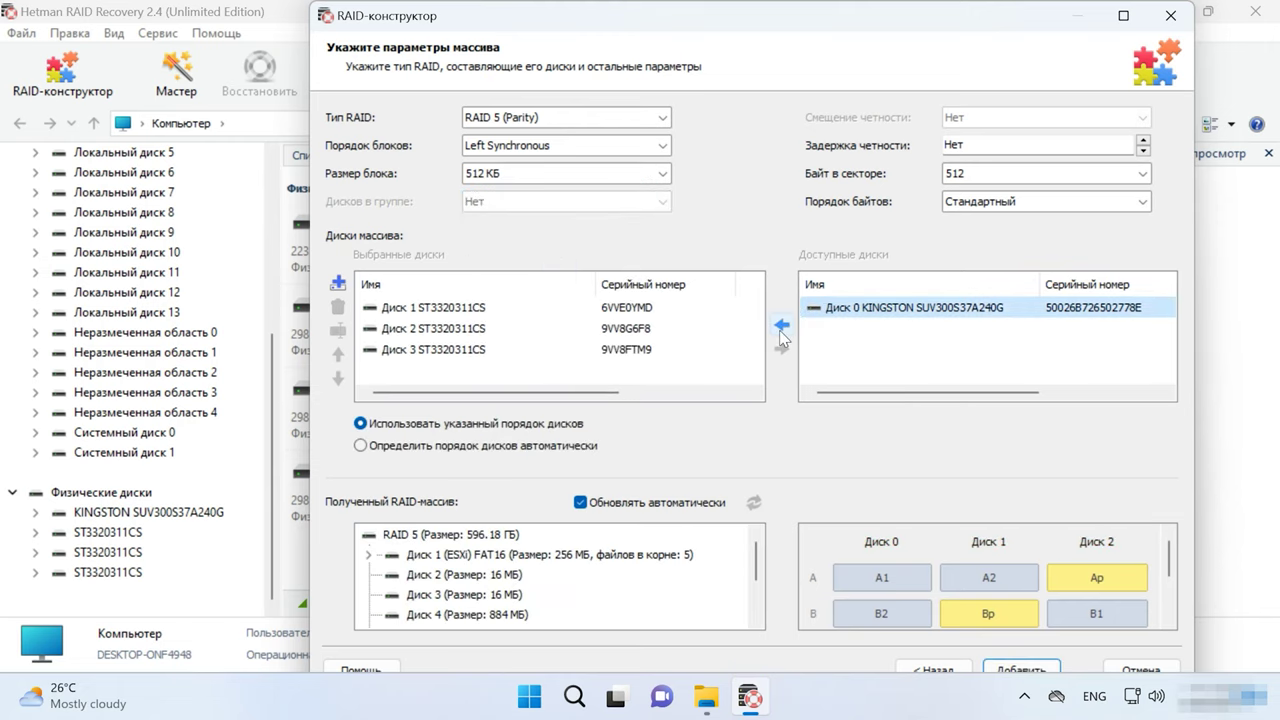
pyautogui.click(338, 285)
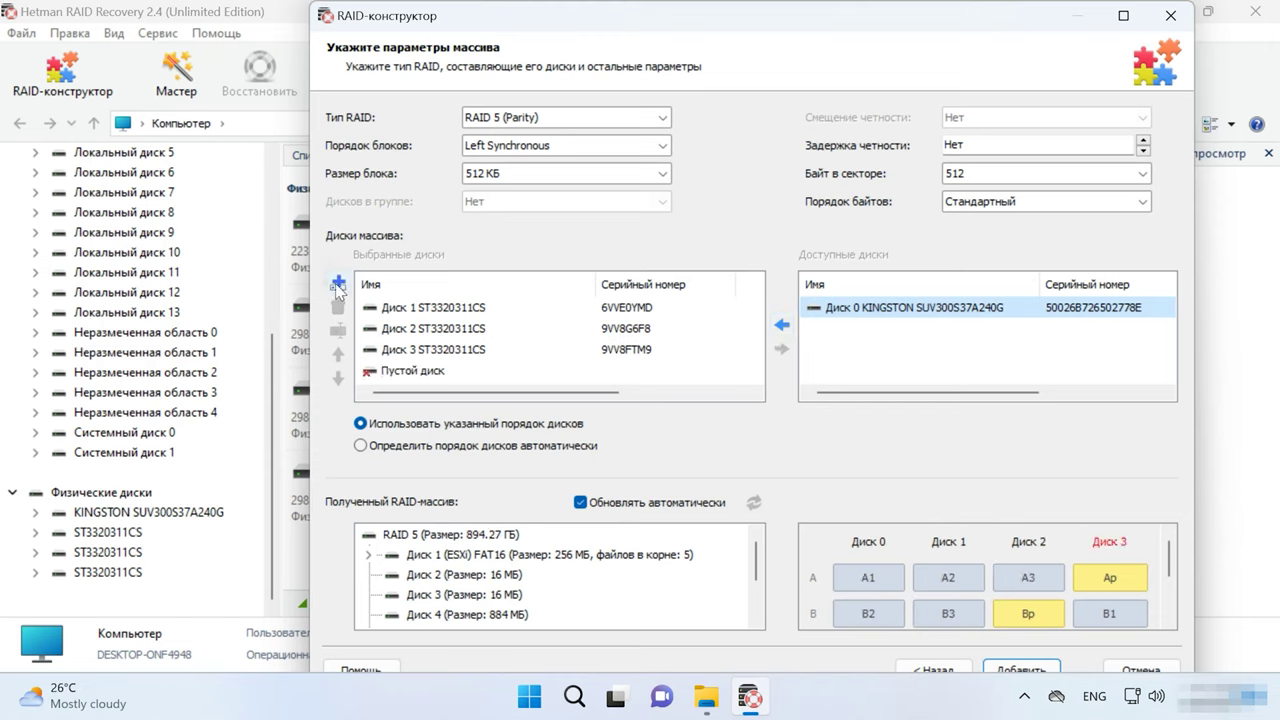
pyautogui.click(368, 308)
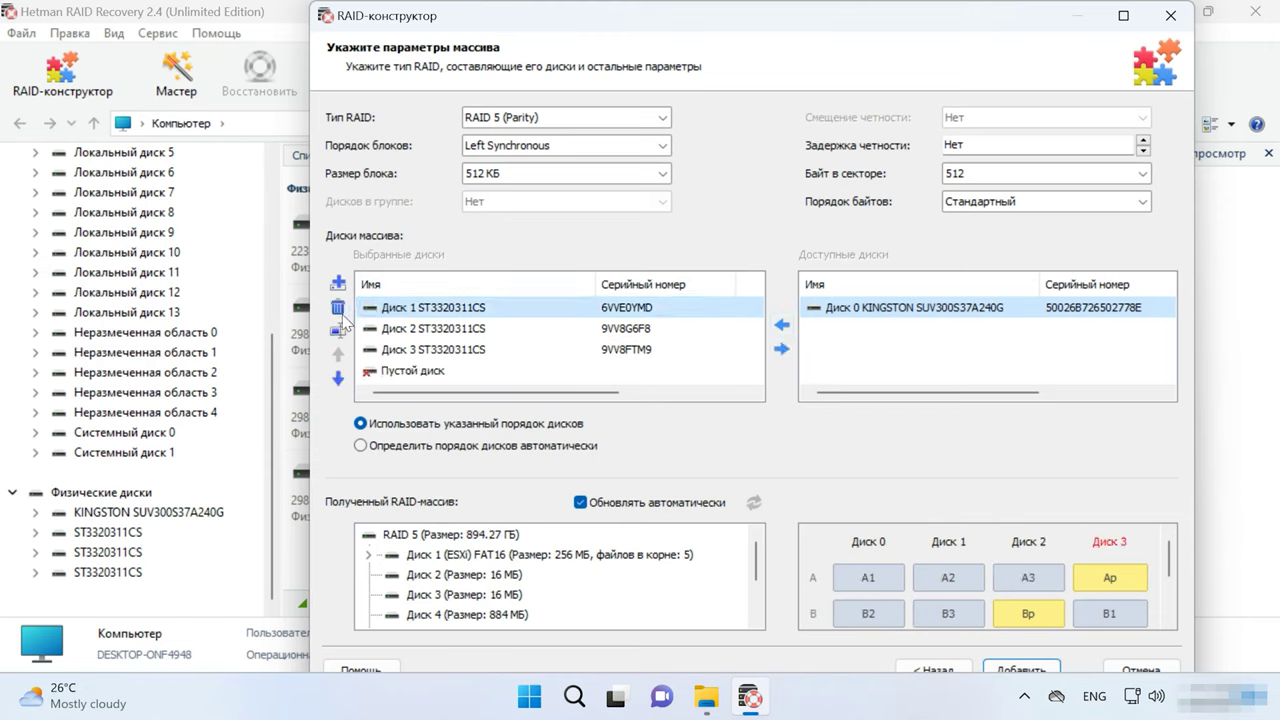
pyautogui.click(339, 329)
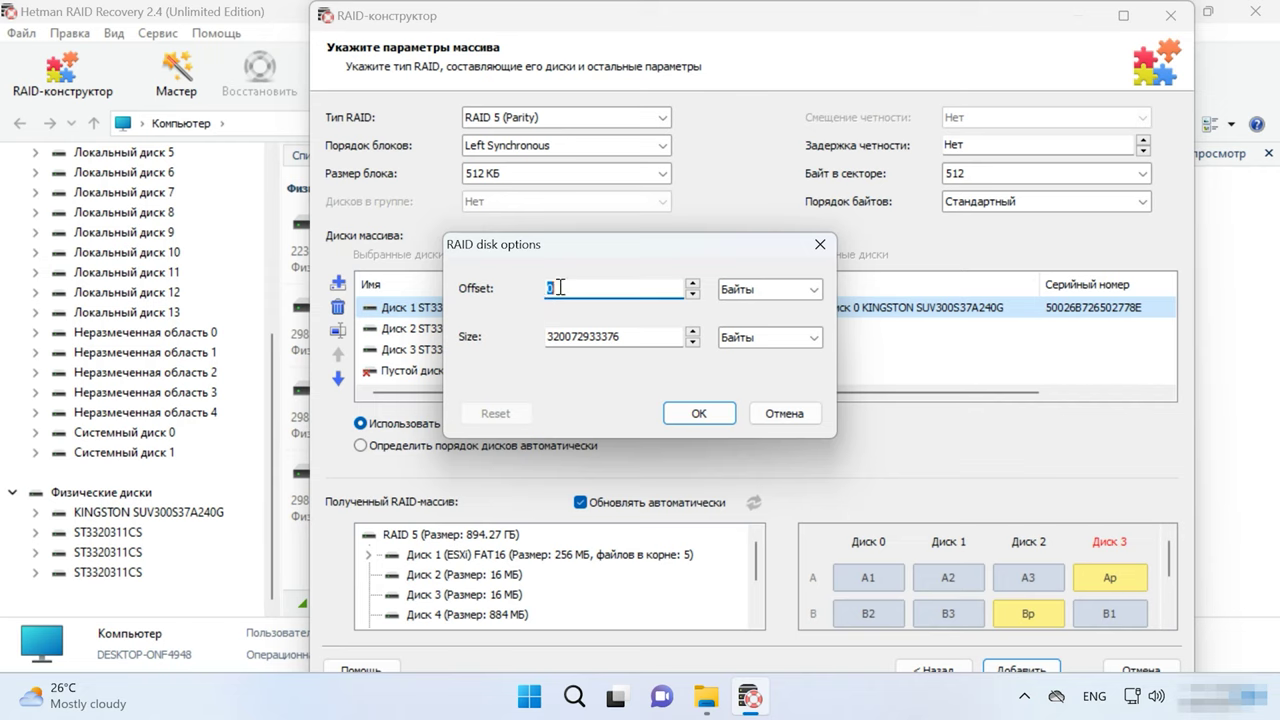
pyautogui.hotkey('ctrl', 'v')
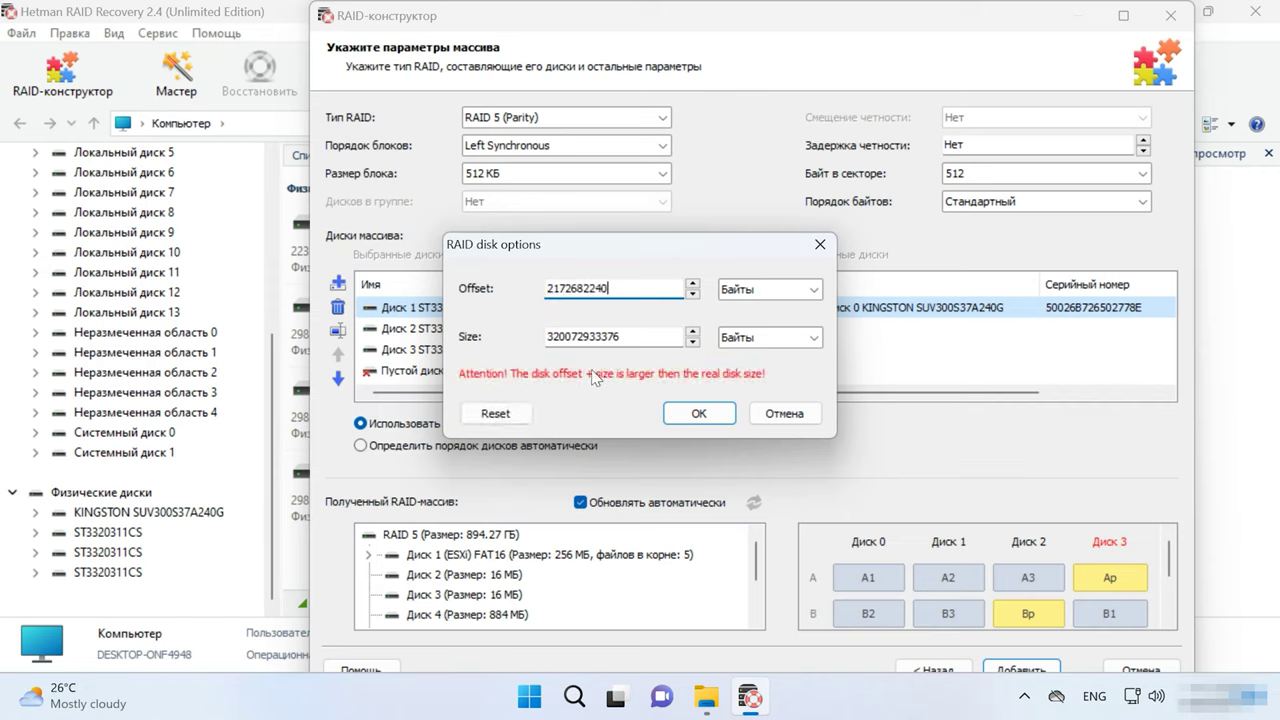
pyautogui.press('Tab')
pyautogui.click(697, 416)
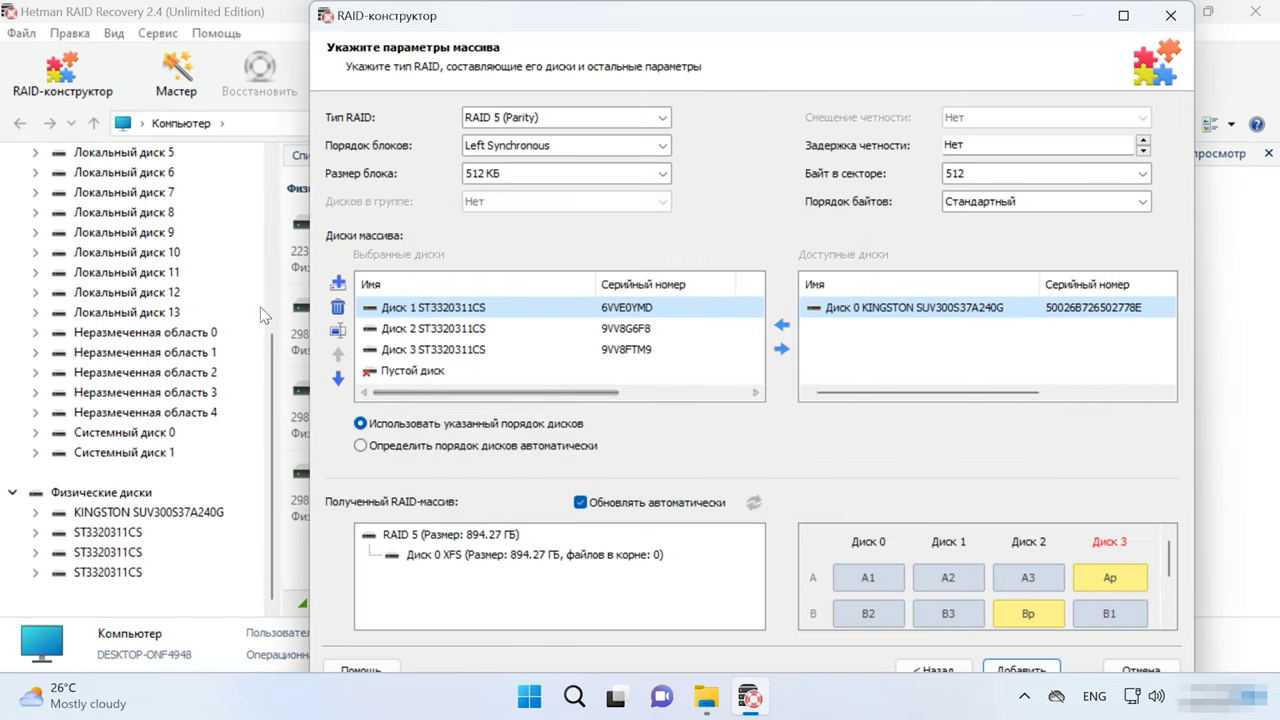
pyautogui.click(400, 328)
pyautogui.click(338, 331)
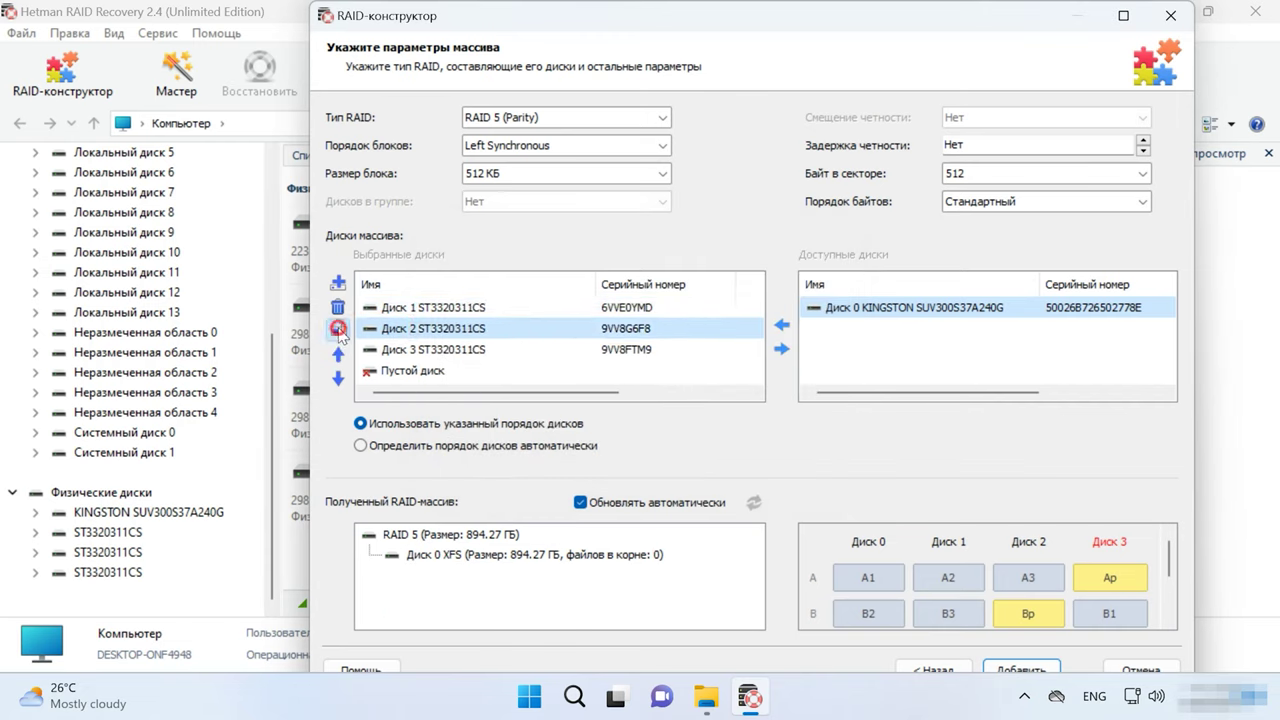
pyautogui.hotkey('ctrl', 'v')
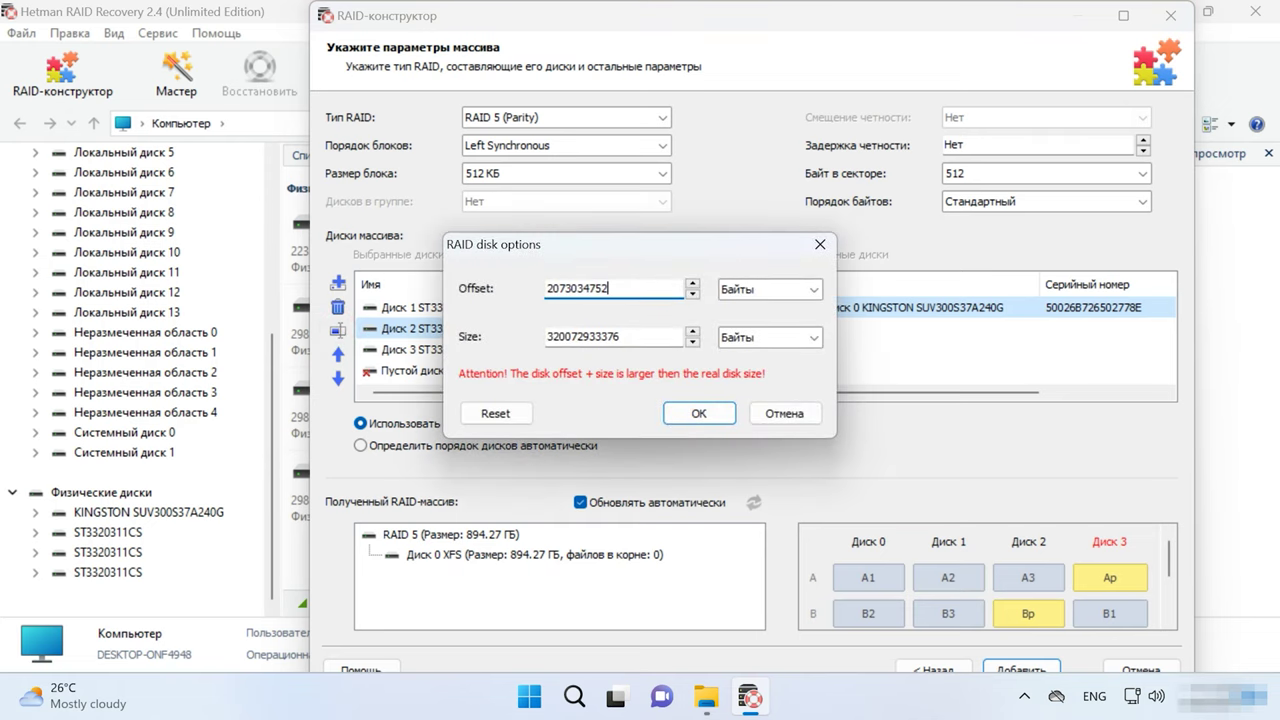
pyautogui.click(699, 413)
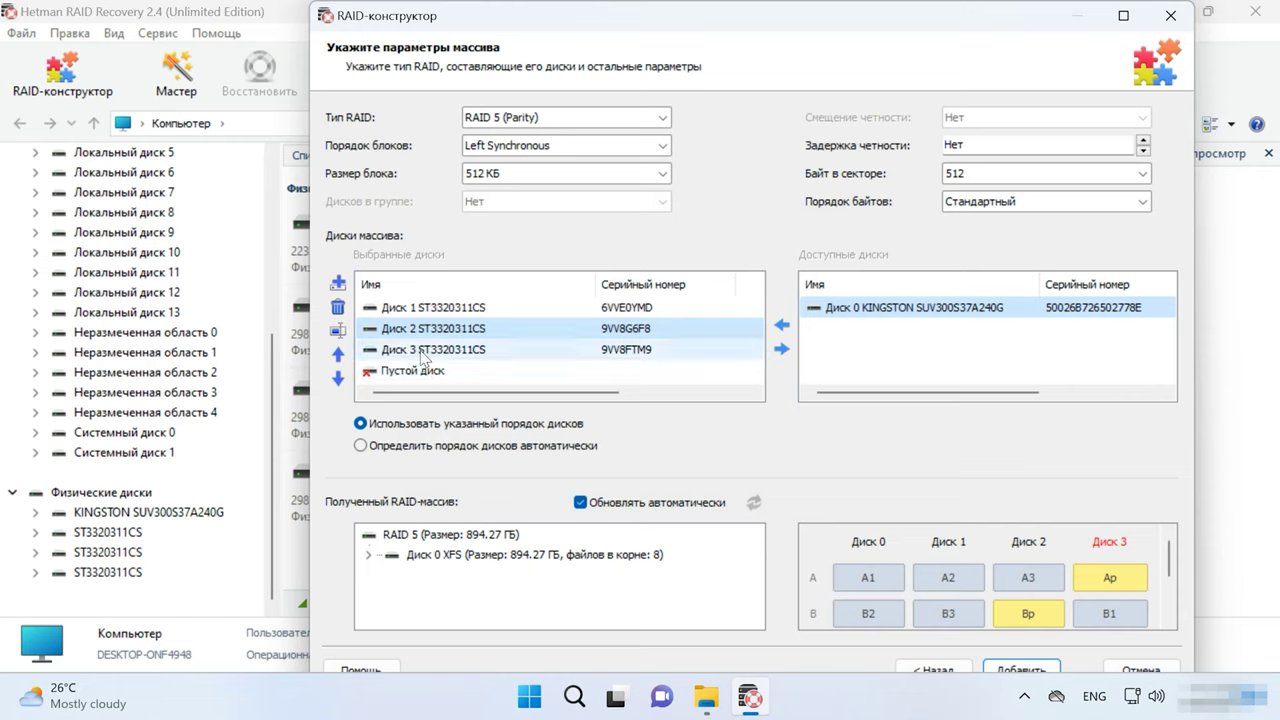
pyautogui.click(422, 352)
pyautogui.click(388, 330)
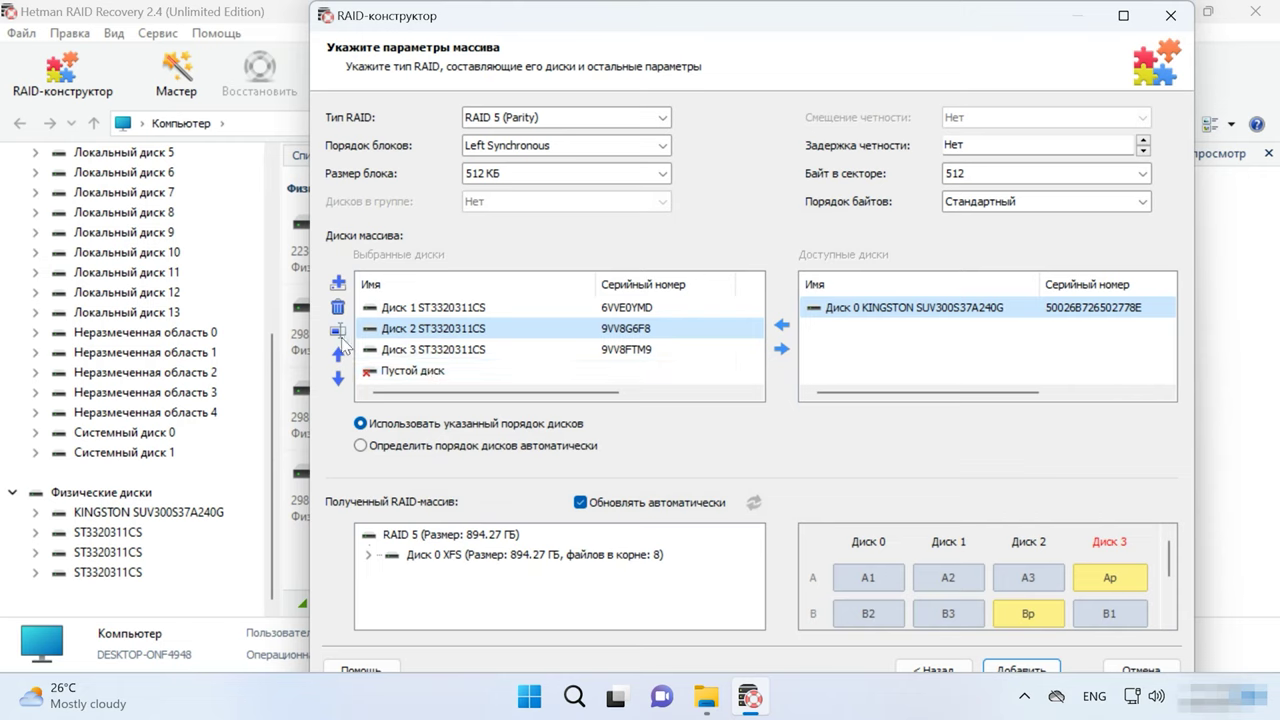
pyautogui.click(337, 352)
pyautogui.click(338, 379)
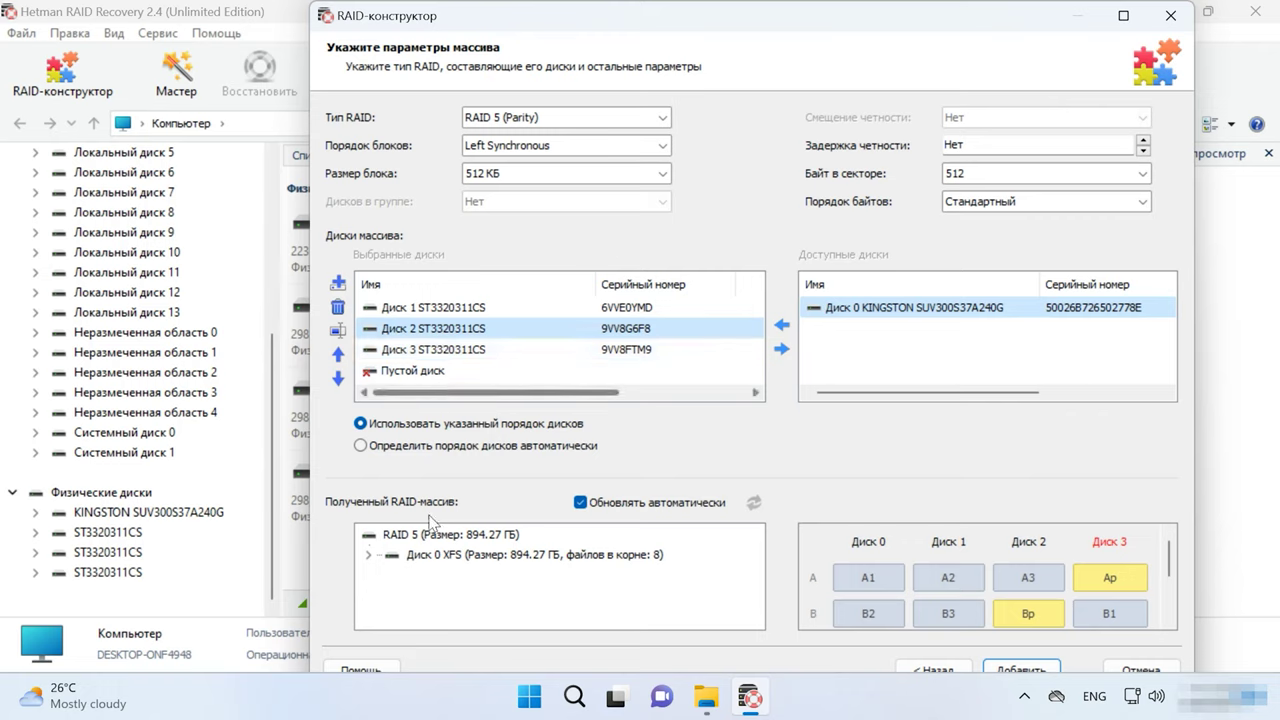
# Check the folders on the resulting array's XFS disk, and add the configured RAID 5 array to the disk manager.
pyautogui.click(376, 558)
pyautogui.scroll(-3, 456, 590)
pyautogui.scroll(3, 456, 590)
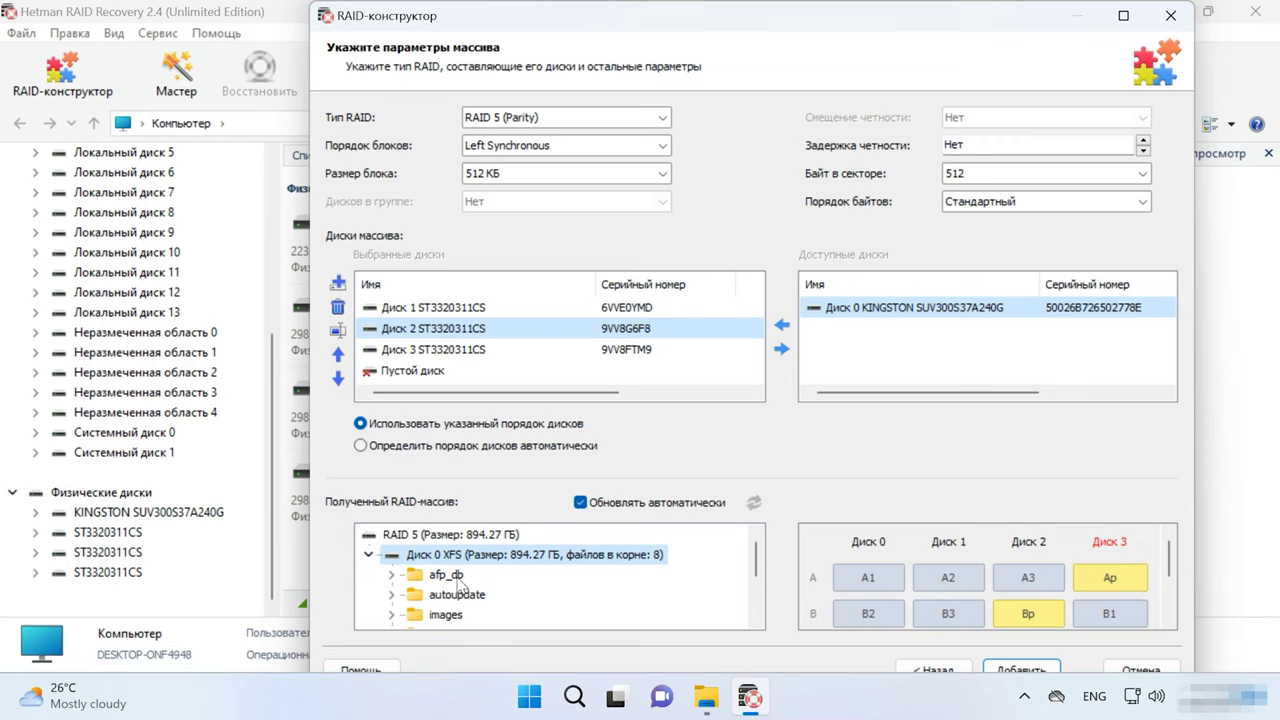
pyautogui.click(1038, 670)
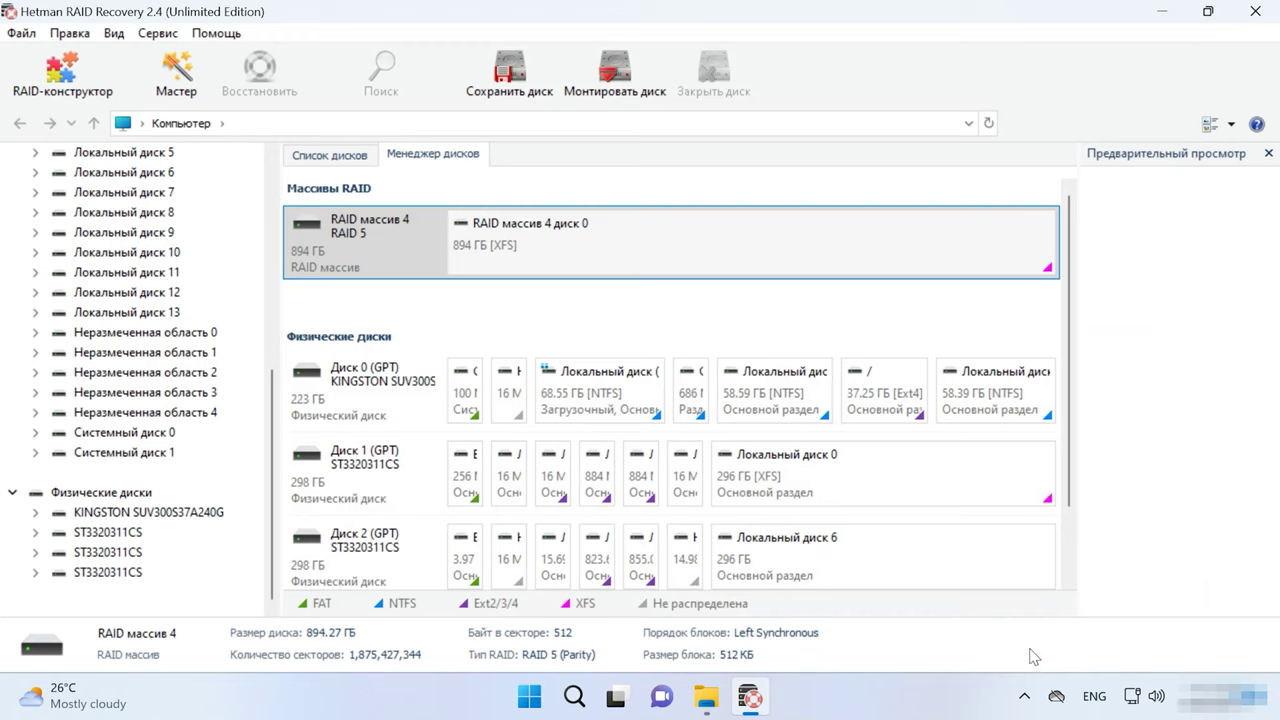
# Open the XFS partition of the new RAID 5 array and analyse it with a quick scan (Быстрое сканирование).
pyautogui.click(380, 255)
pyautogui.click(712, 245)
pyautogui.rightClick(713, 245)
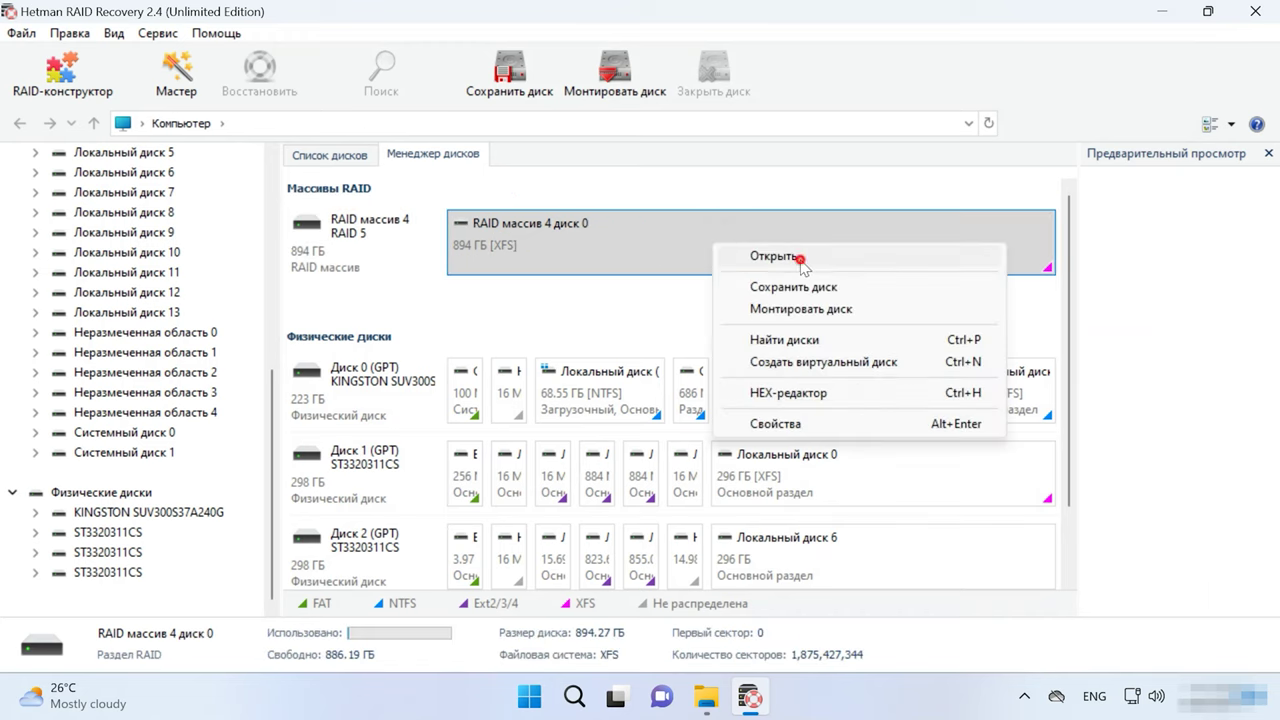
pyautogui.click(800, 258)
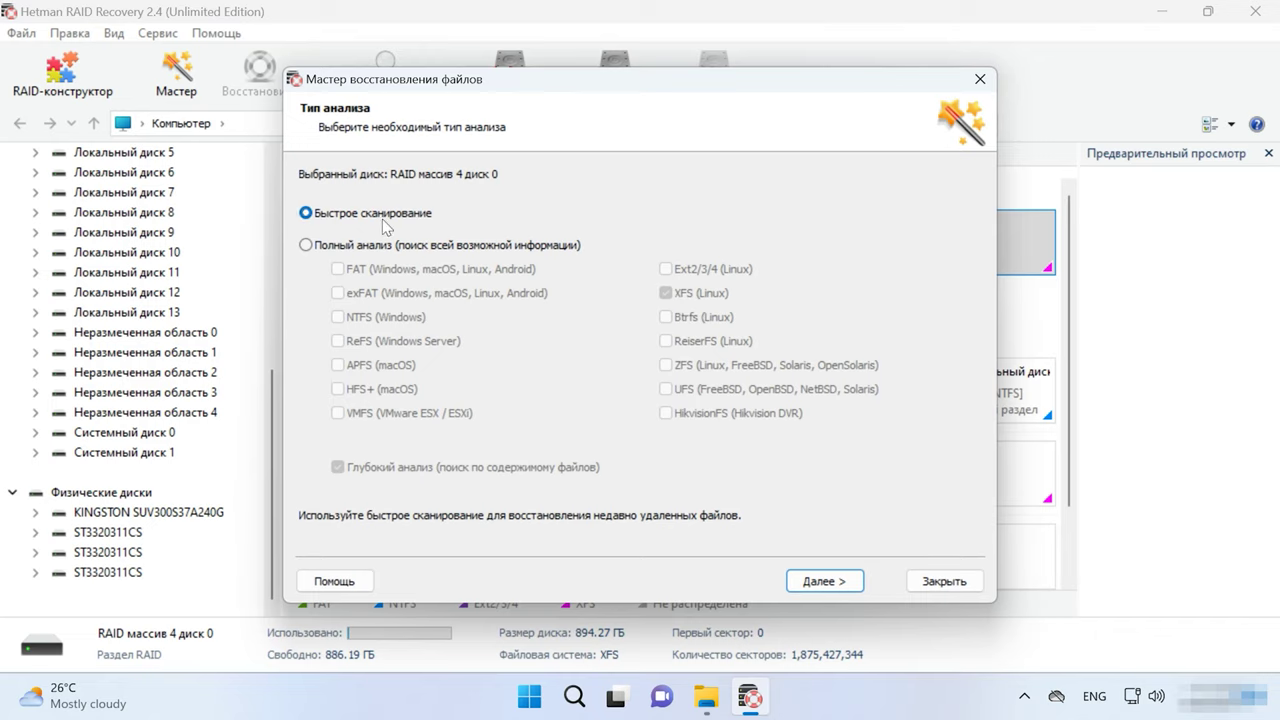
pyautogui.click(823, 581)
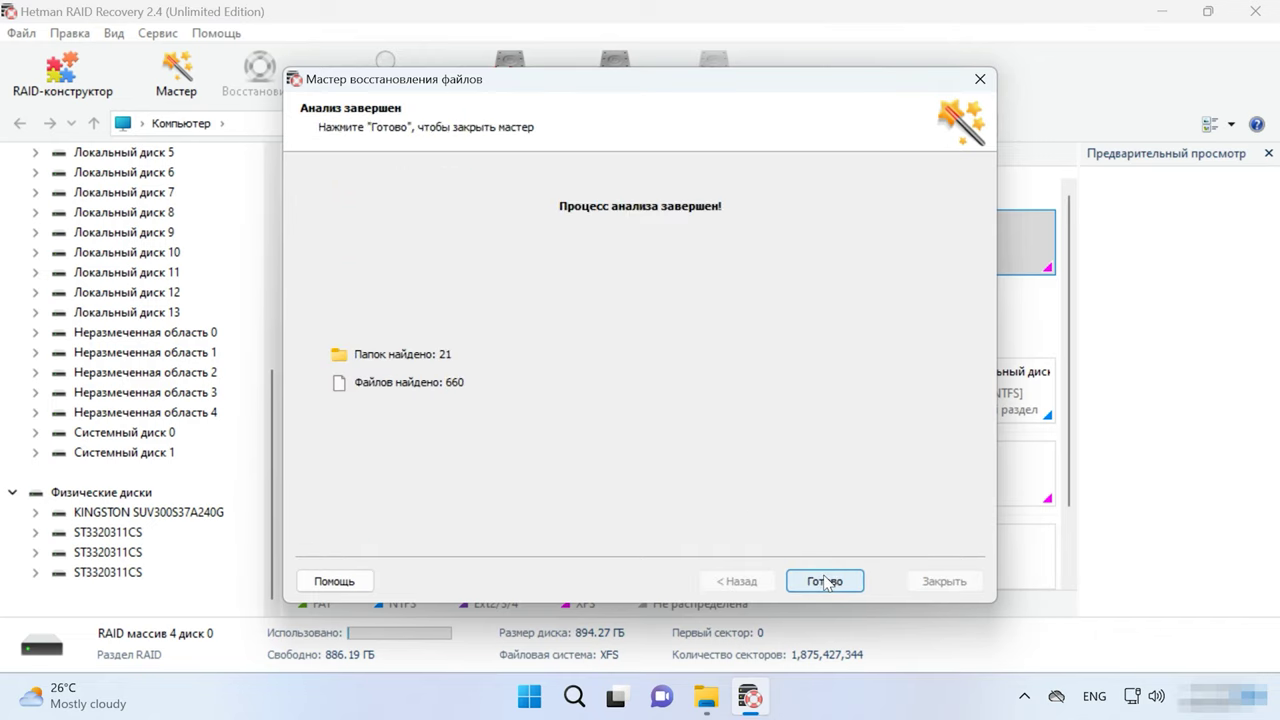
pyautogui.click(826, 582)
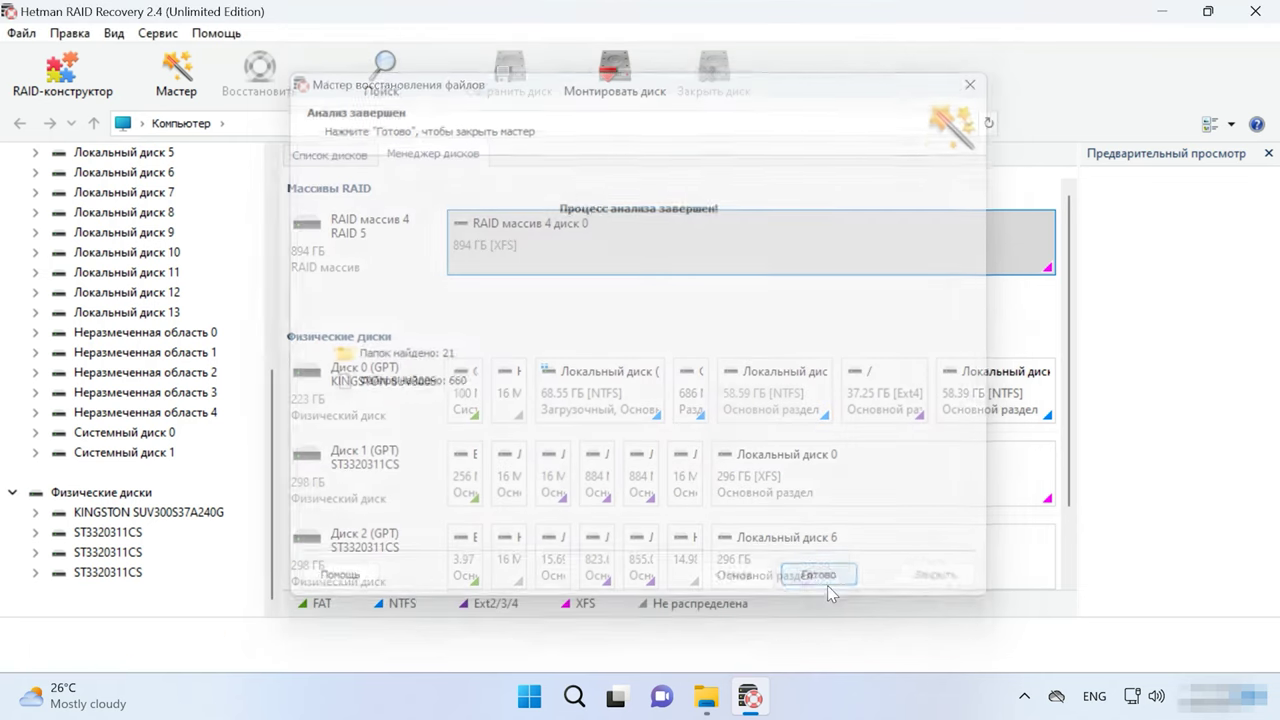
# Open folder 1 inside the shares folder of the scanned array partition and look through its recoverable files.
pyautogui.doubleClick(405, 422)
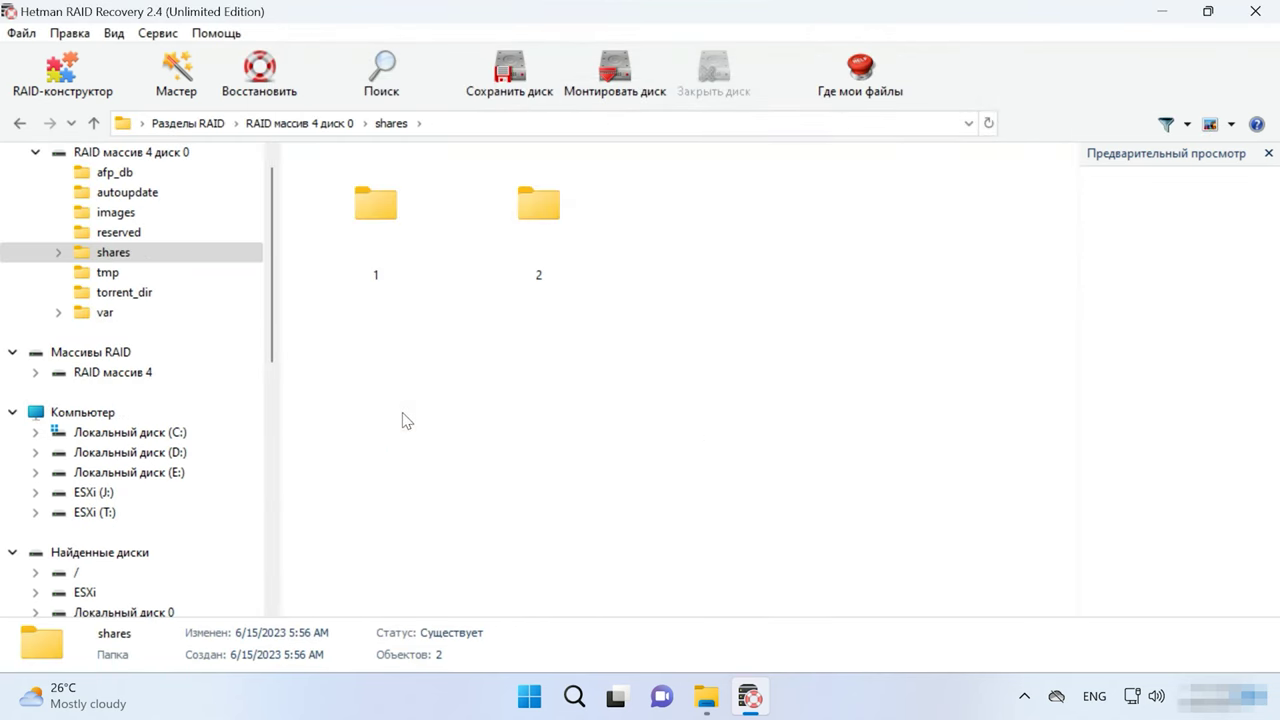
pyautogui.doubleClick(397, 251)
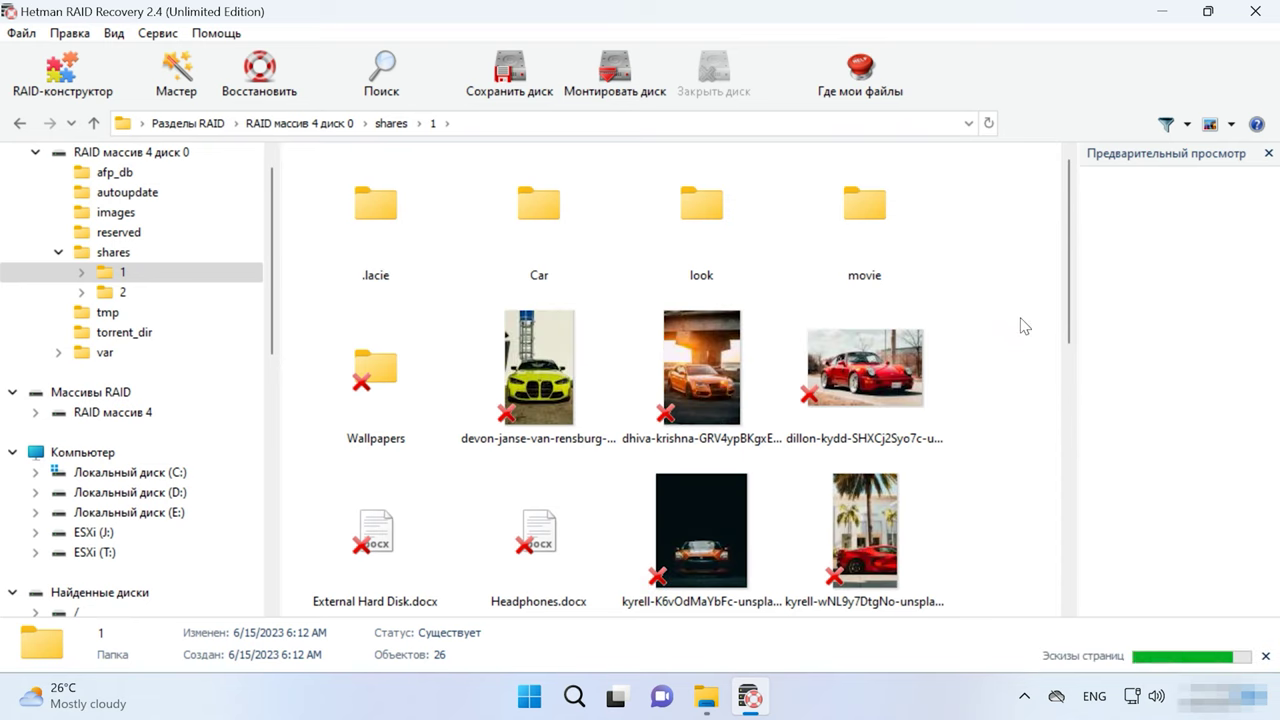
pyautogui.scroll(-5, 971, 543)
pyautogui.scroll(5, 971, 543)
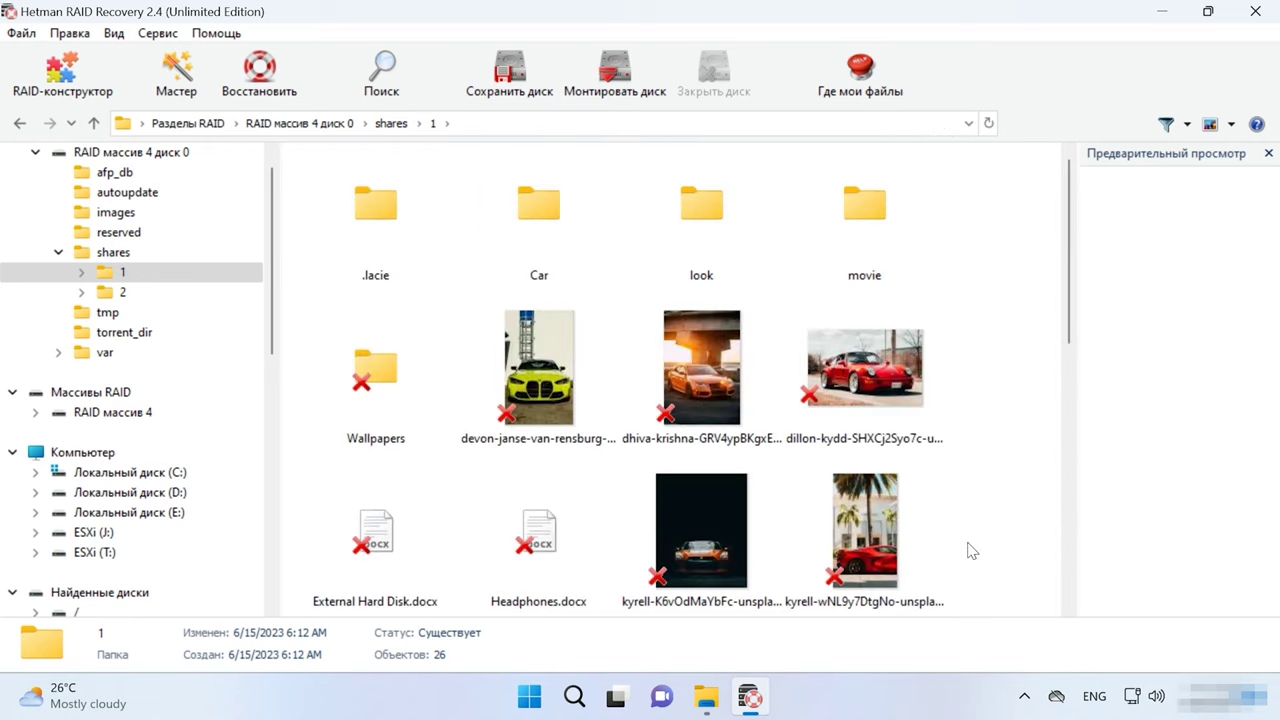